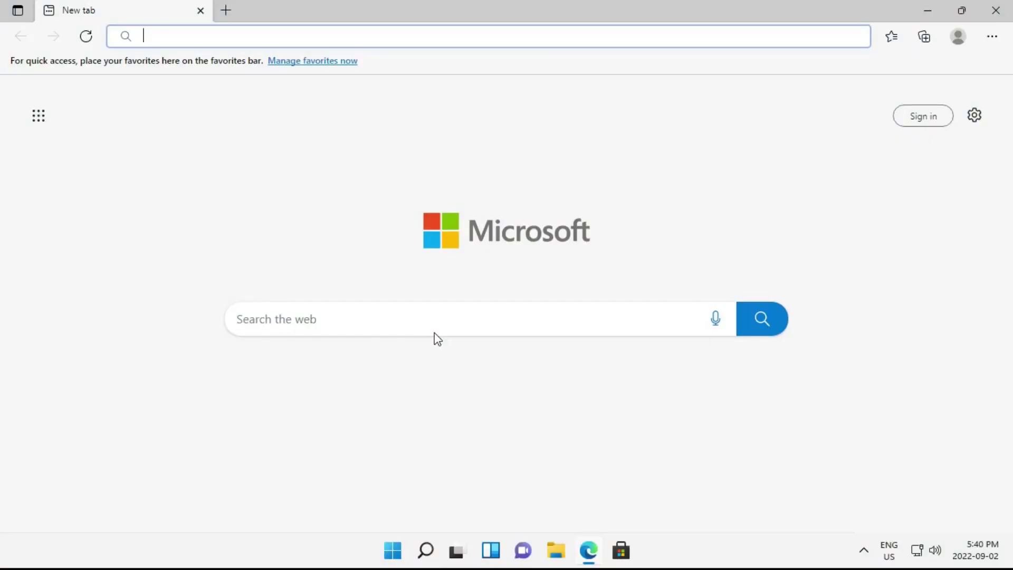
- Bring up the Pop!_OS 22.04 LTS download options on pop.system76.com
text(pop)
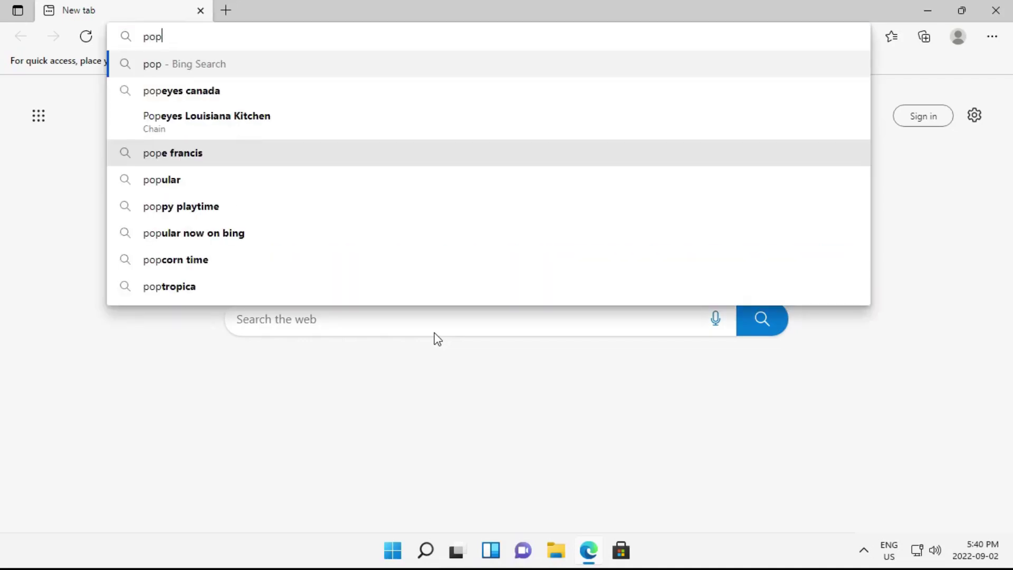
text(.system76.)
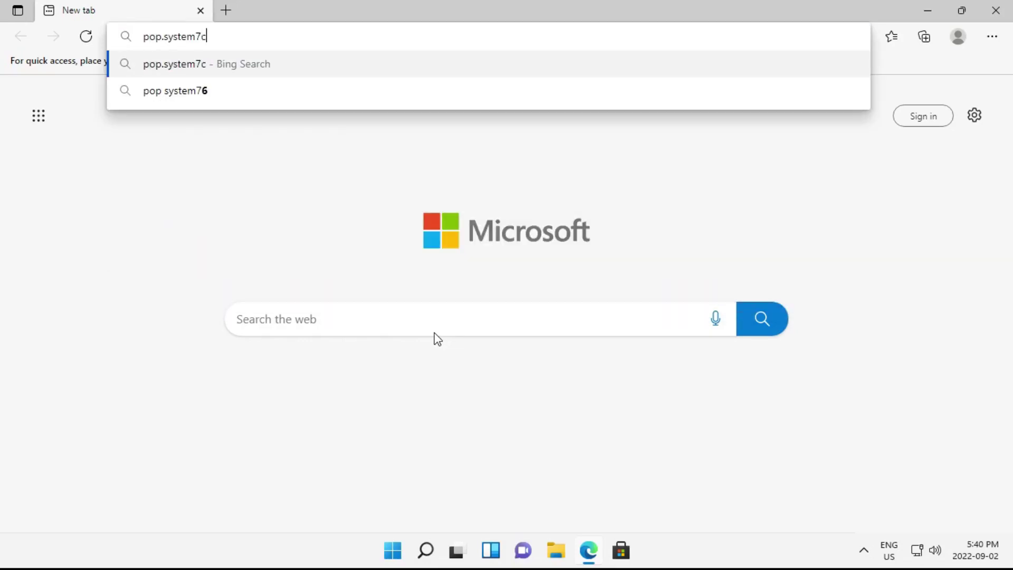
text(com)
key(Return)
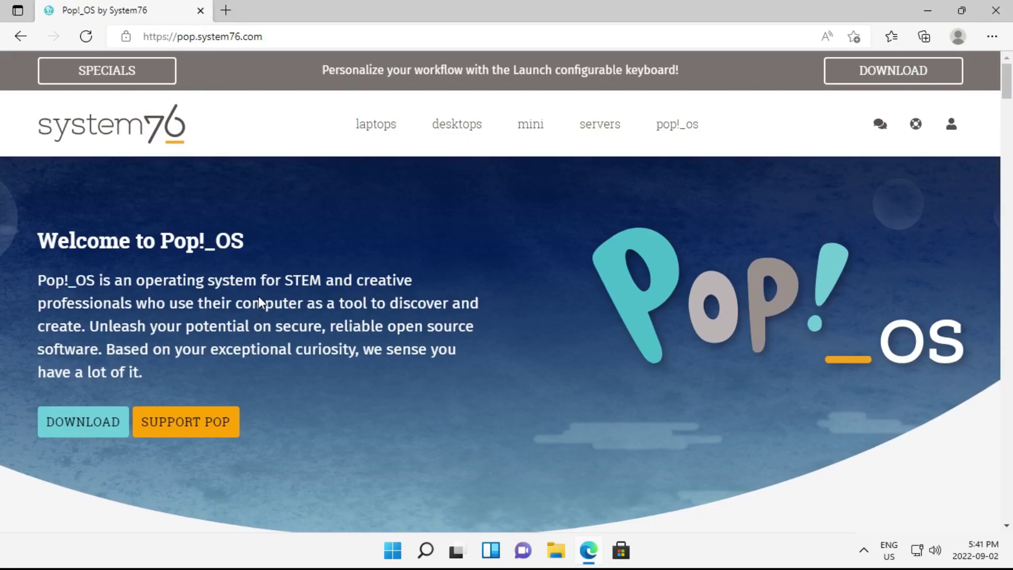
click(96, 425)
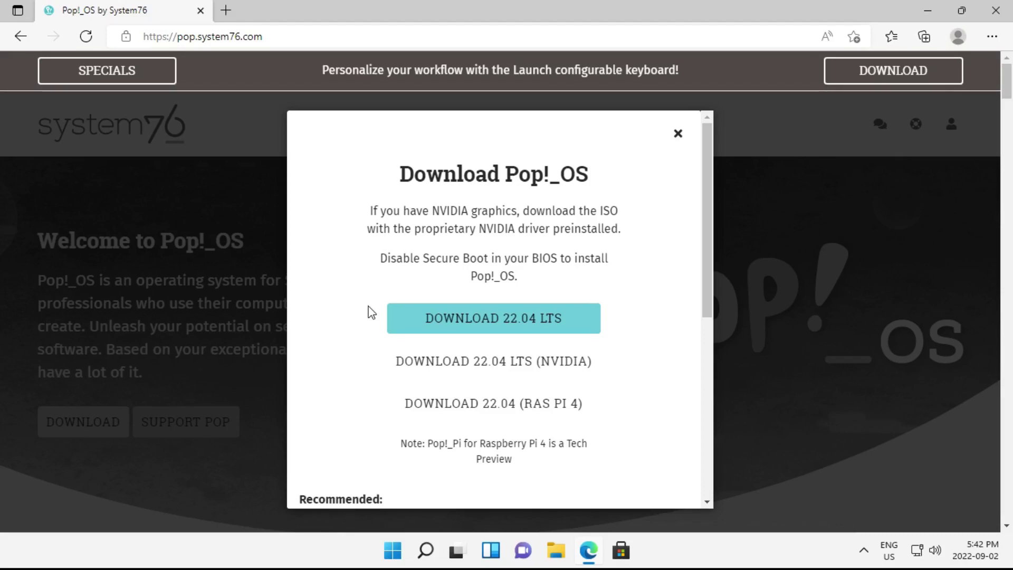
- Launch Task Manager from the Win+X system tools menu
key(super+x)
click(369, 370)
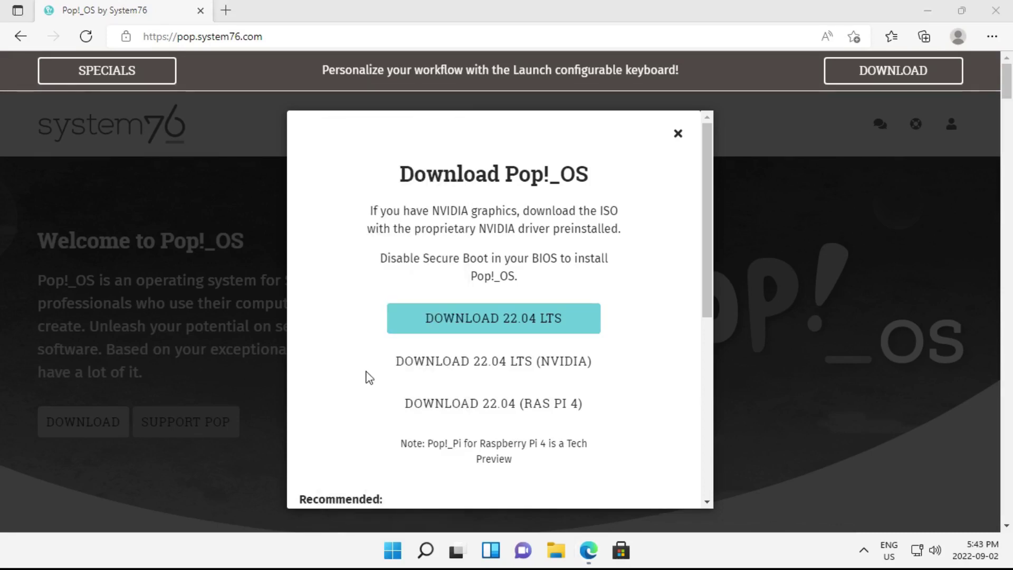
- Check the CPU graph on Task Manager's Performance tab, showing 100% utilization, then close Task Manager
click(129, 328)
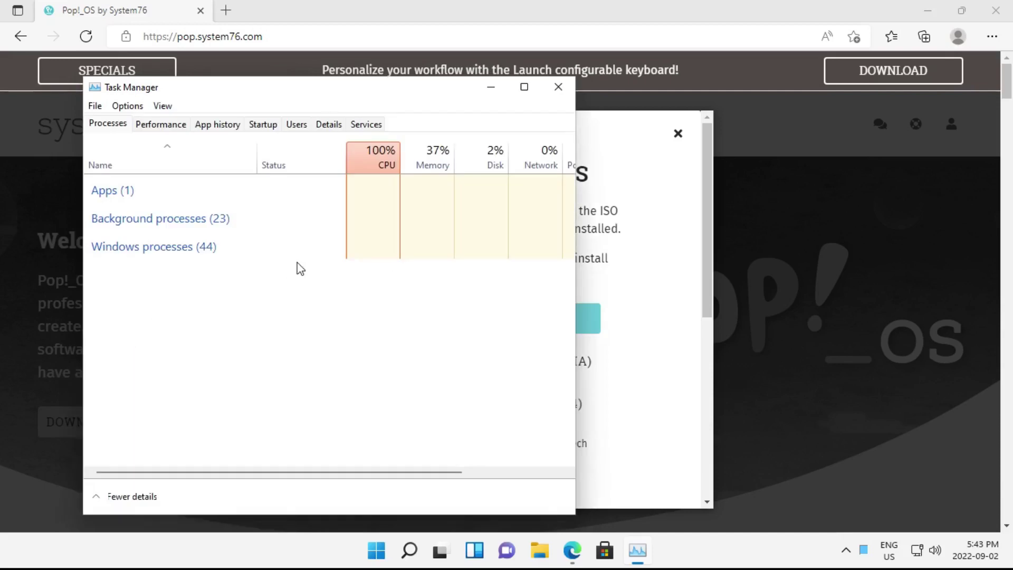
click(162, 126)
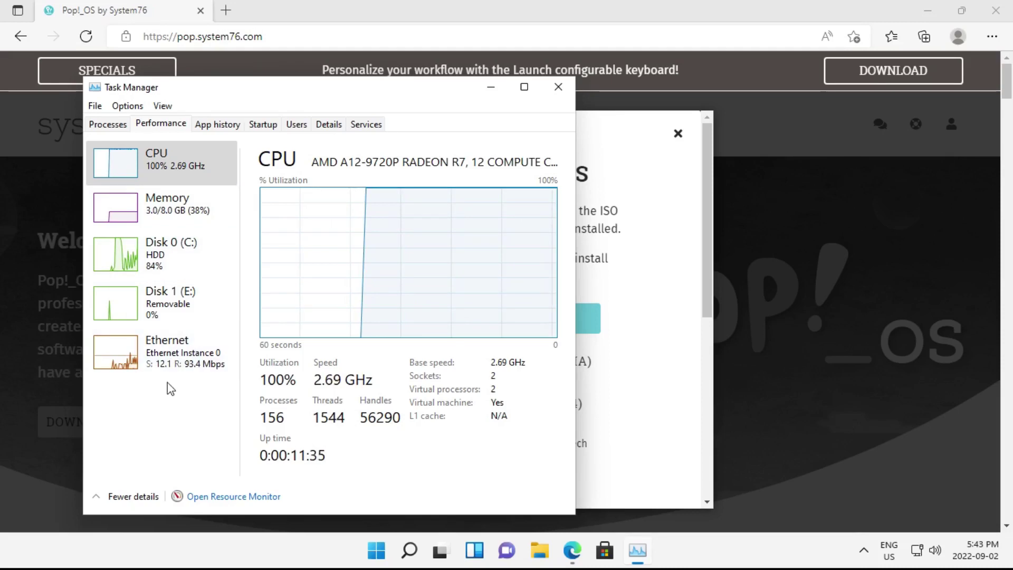
click(553, 89)
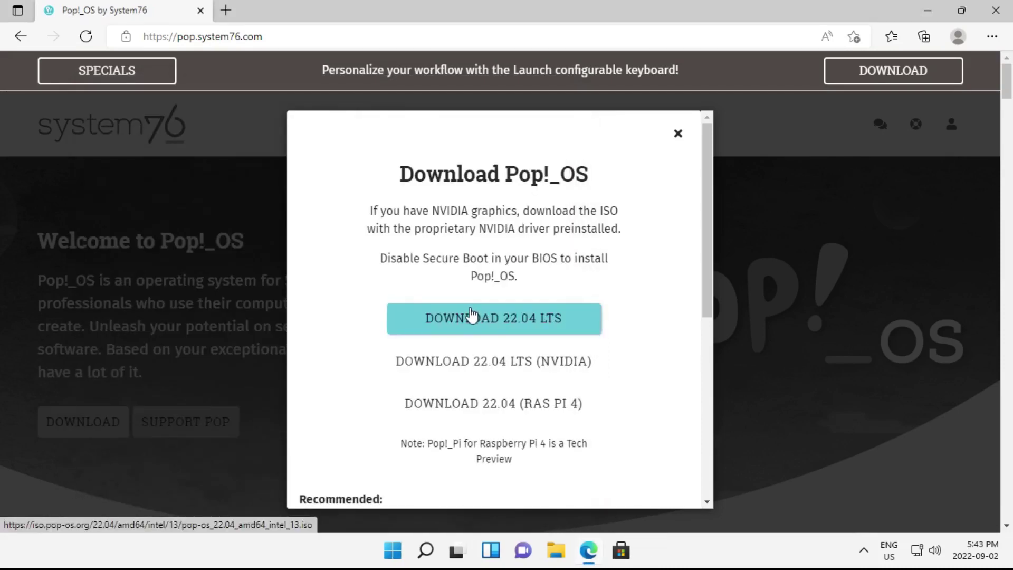
- Download Etcher for Windows (Portable) from etcher.io, then reveal the desktop
click(394, 38)
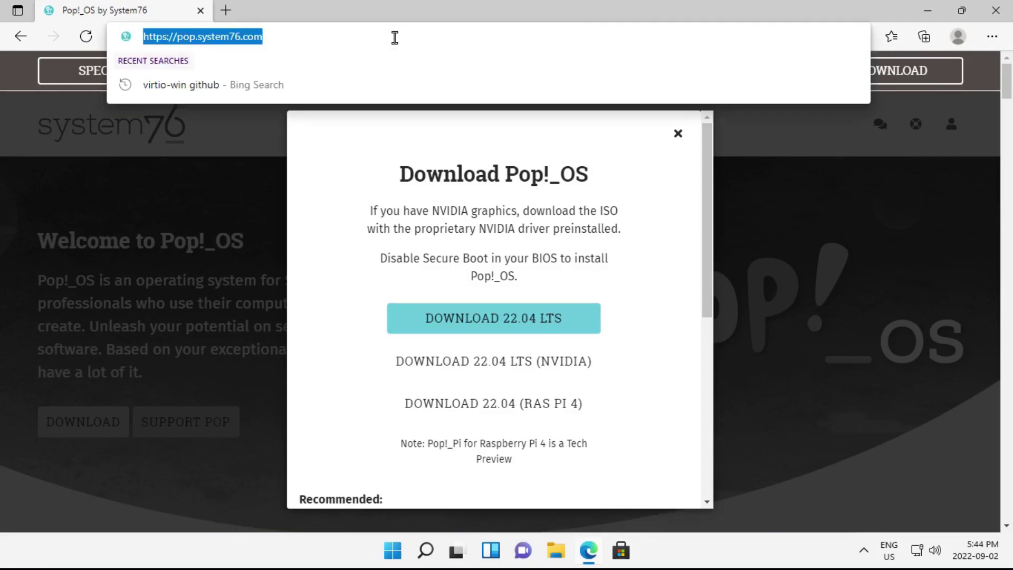
key(BackSpace)
text(e)
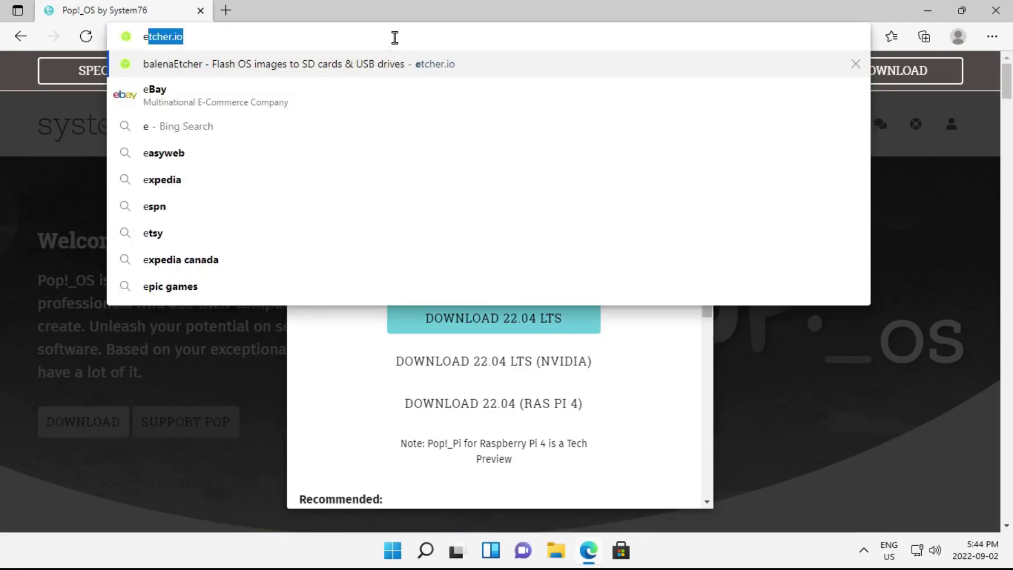
key(Return)
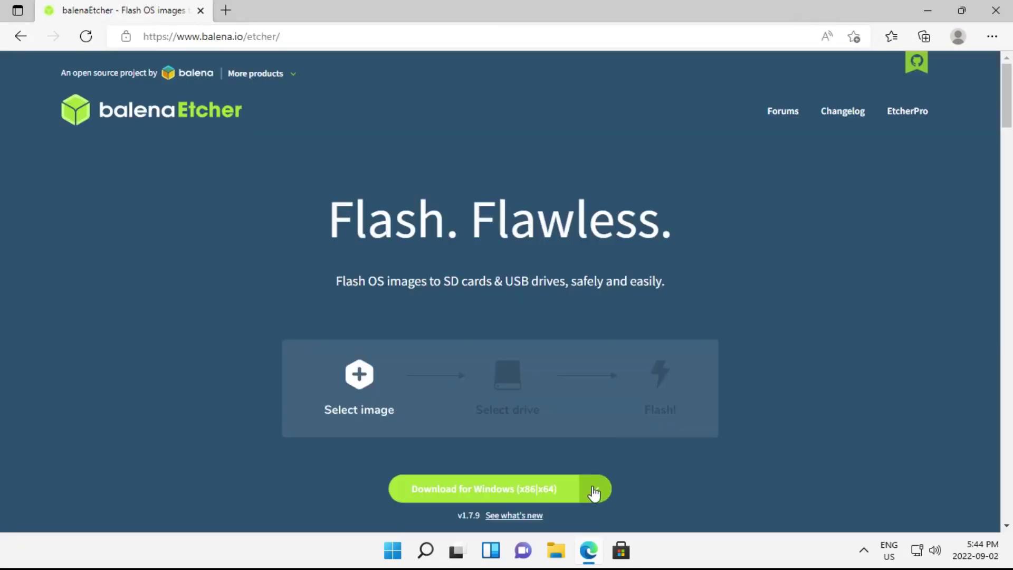
click(593, 493)
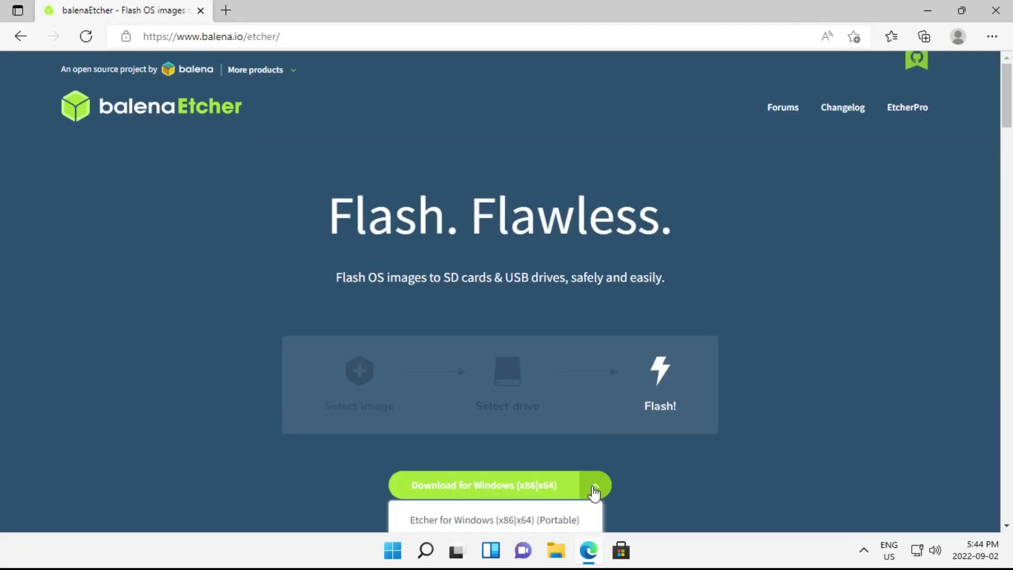
scroll(593, 493, down, 3)
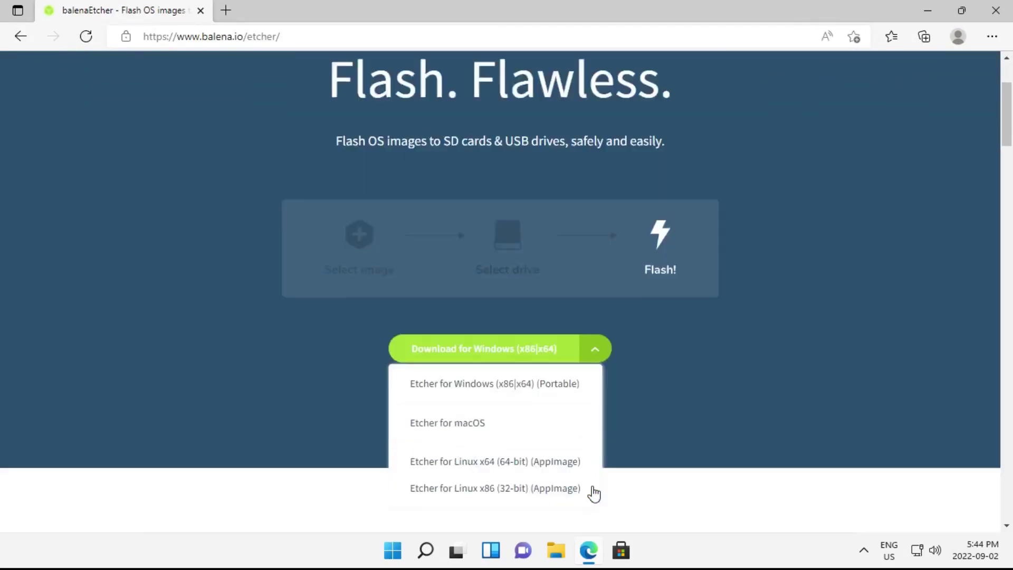
click(536, 384)
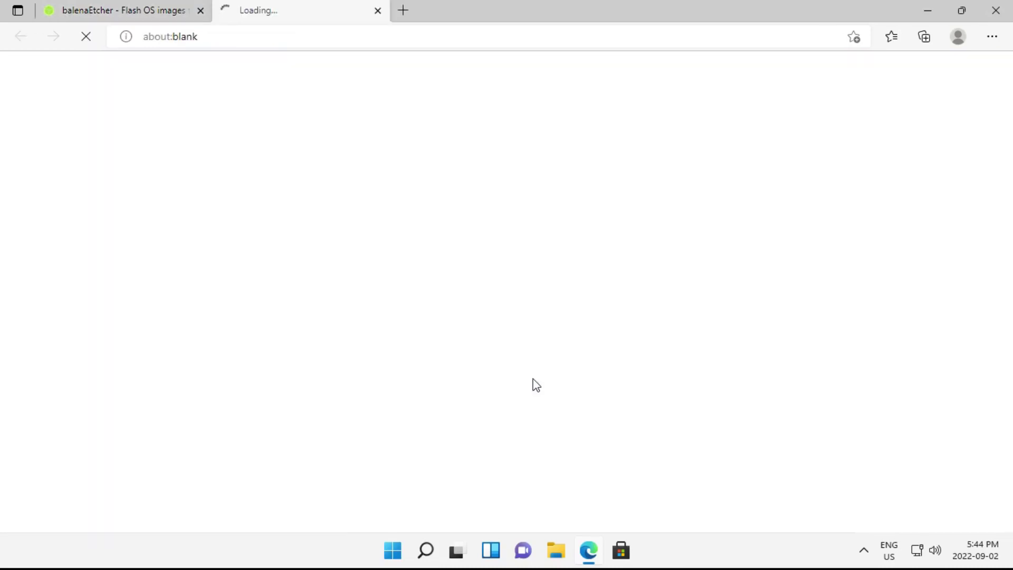
key(super+d)
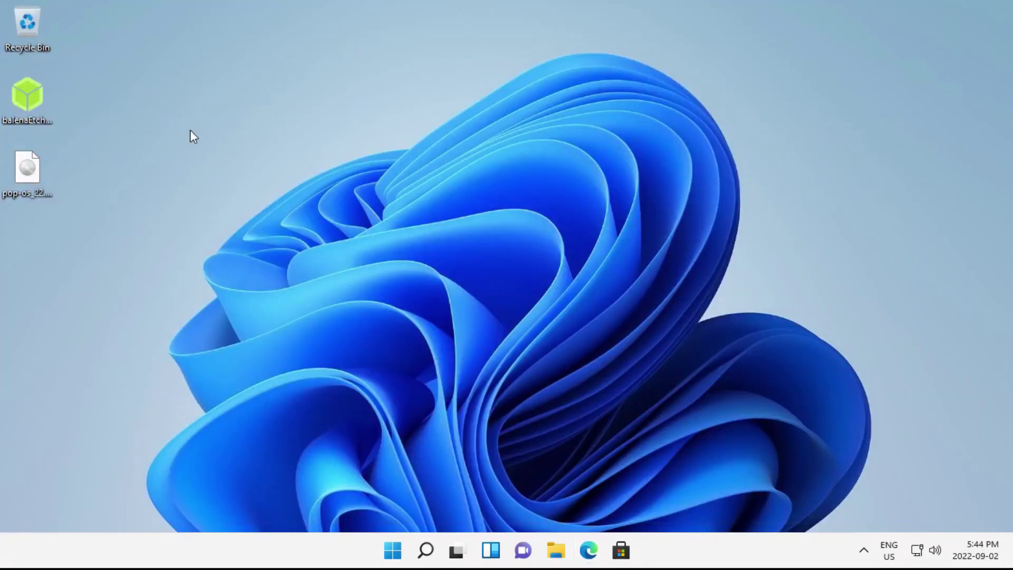
- Start the balenaEtcher Portable app from its desktop icon
double_click(28, 97)
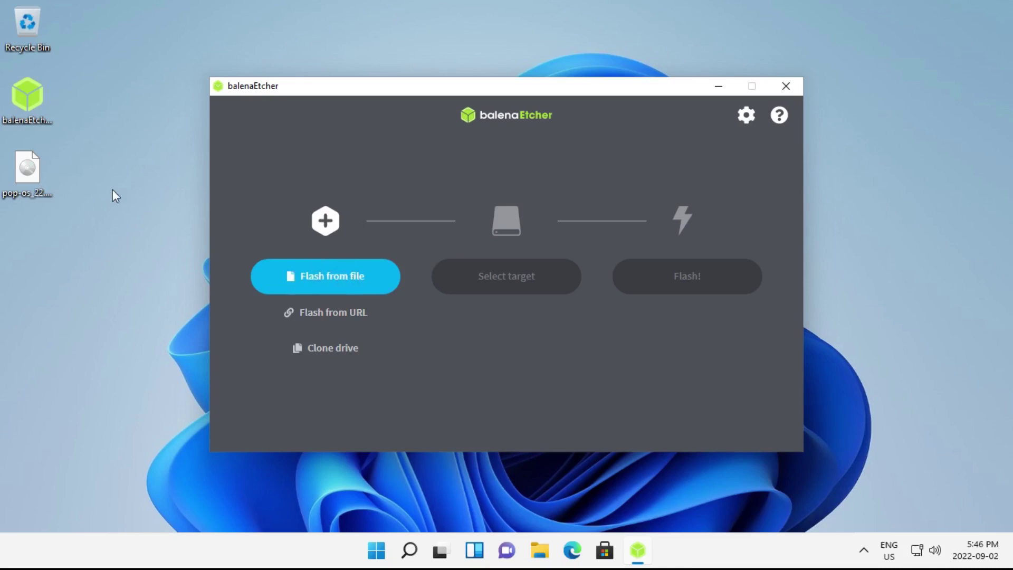
- Load the Pop!_OS ISO as the image and pick the 4.03 GB Generic Flash Disk as target
click(29, 169)
drag(29, 169, 323, 224)
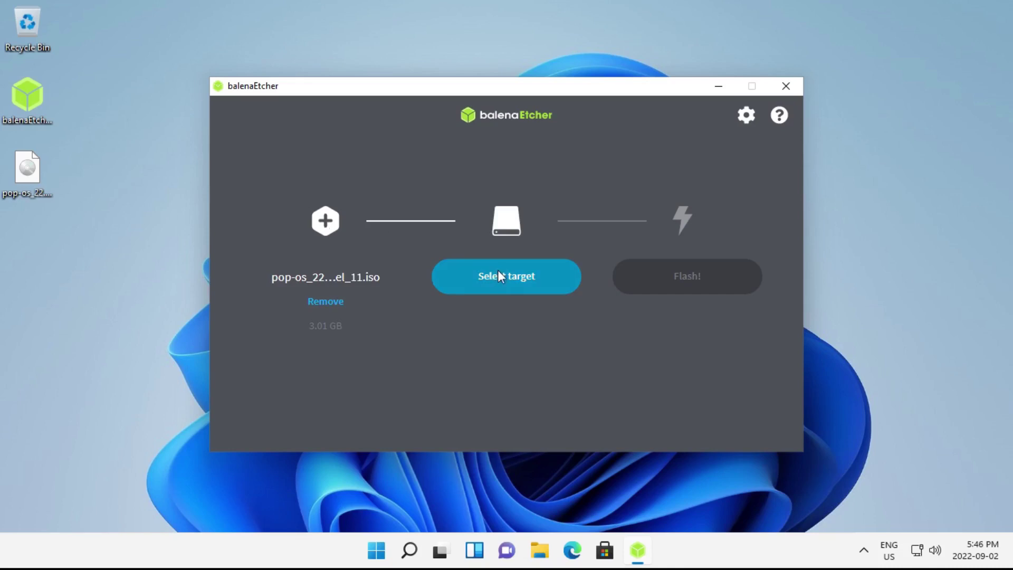
click(498, 271)
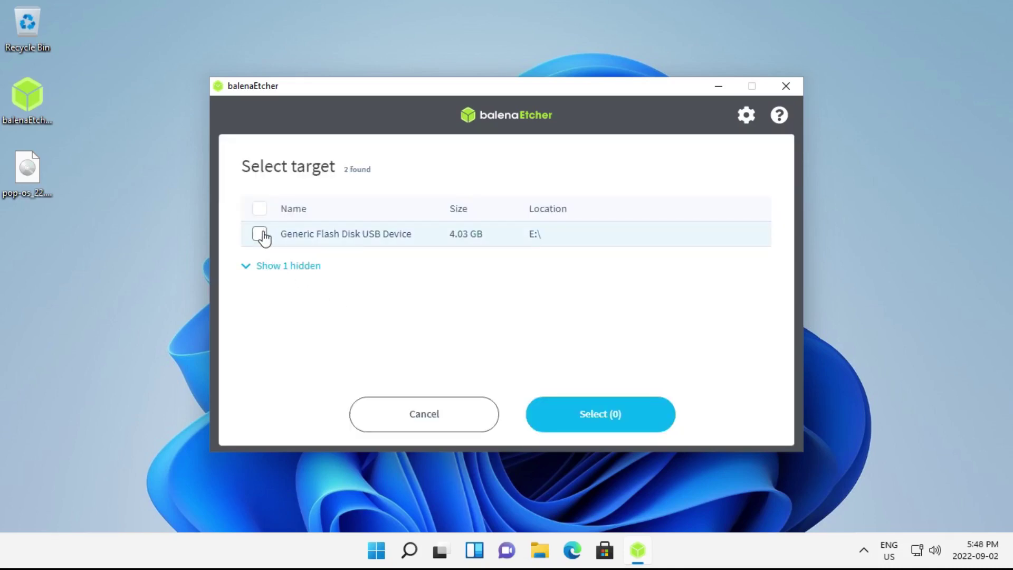
click(260, 234)
- Confirm the target, start flashing, and grant administrator permission
click(596, 419)
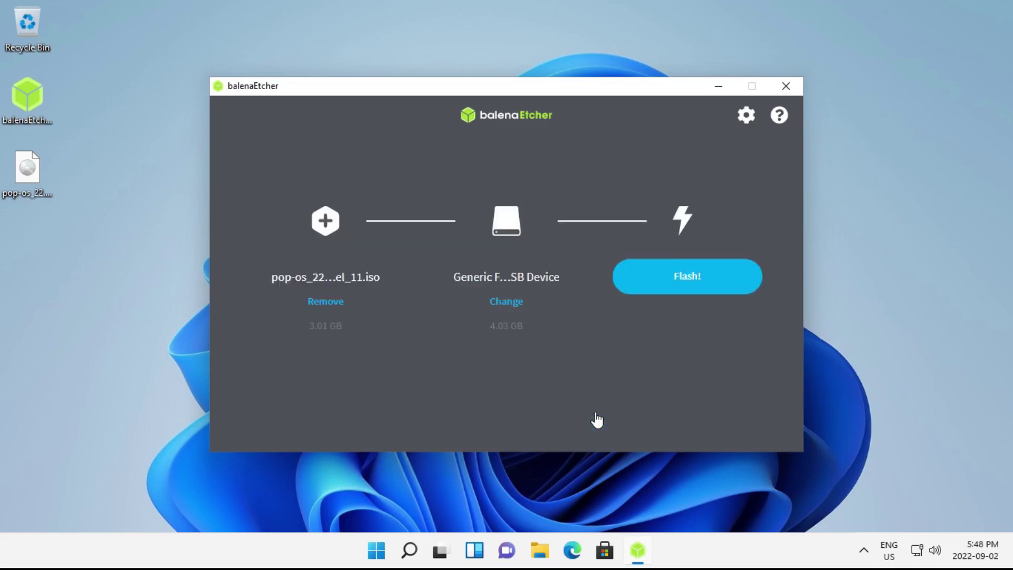
click(661, 295)
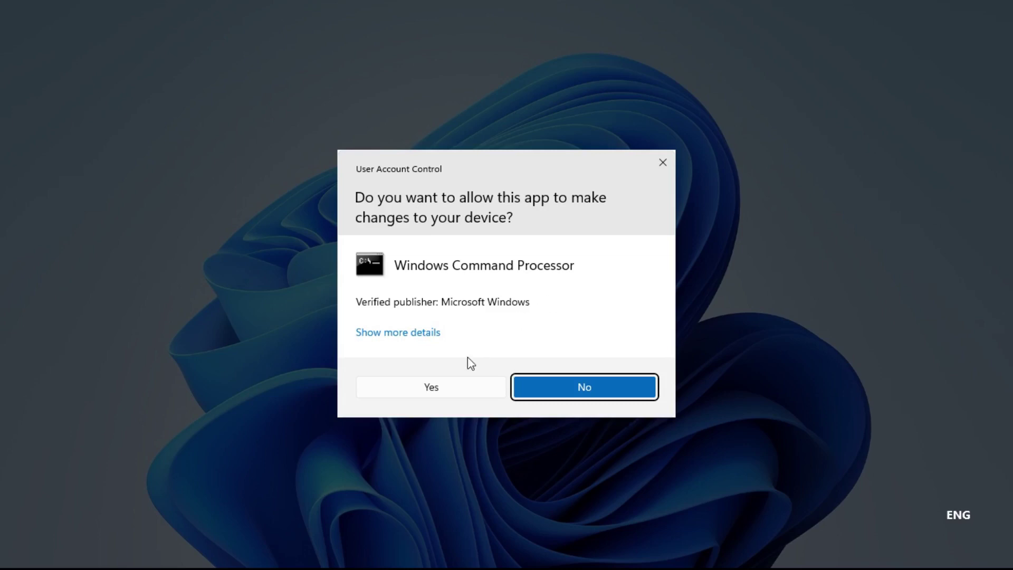
click(431, 390)
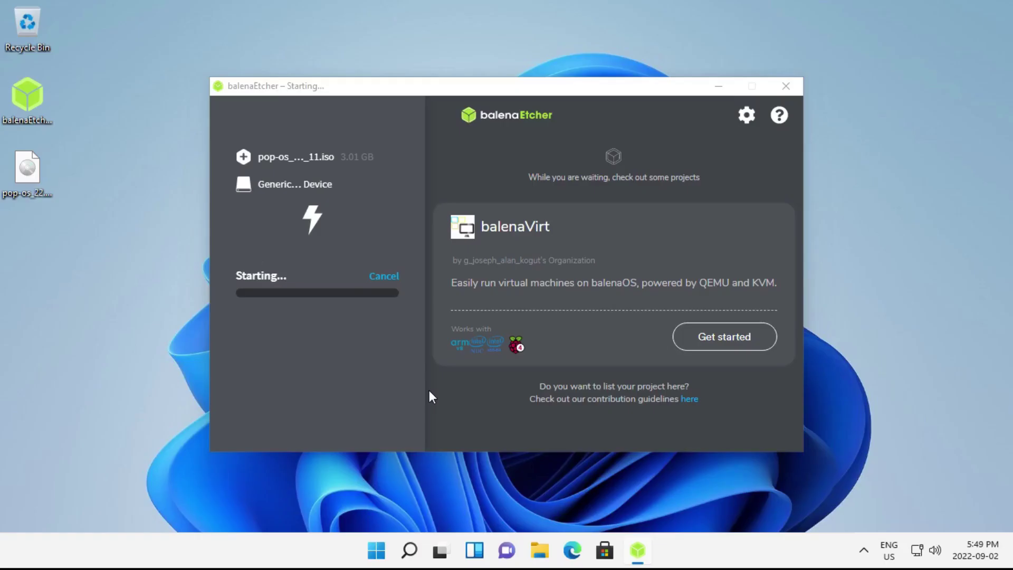
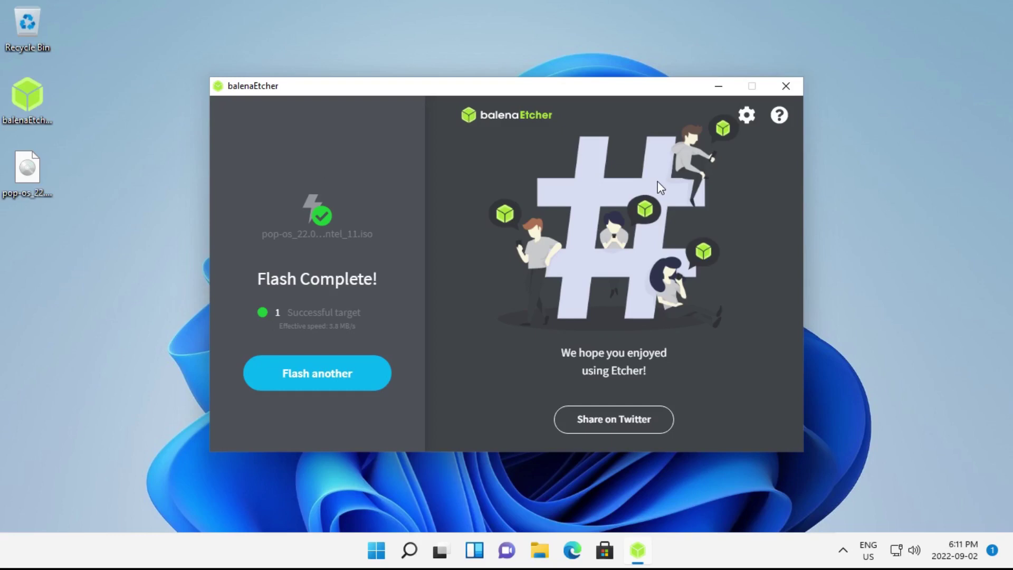
- Close the finished balenaEtcher window and restart Windows 11 from the Start menu power options
click(788, 85)
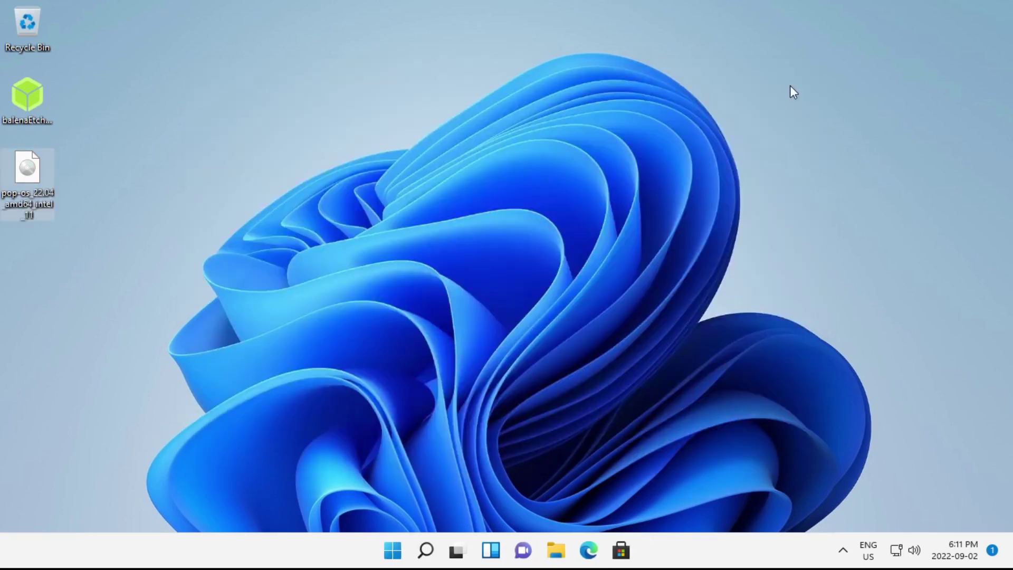
click(393, 550)
click(690, 499)
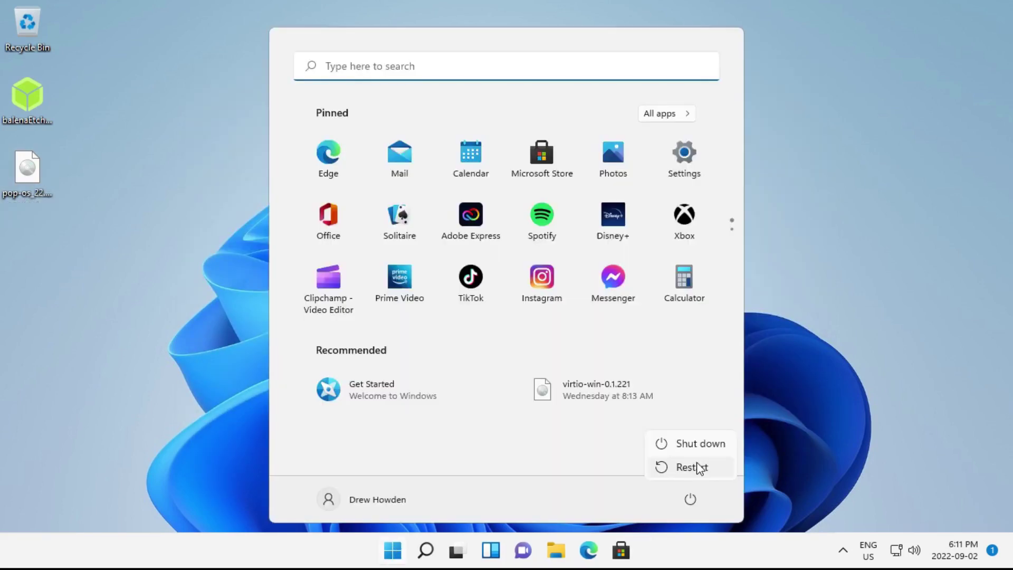
click(699, 467)
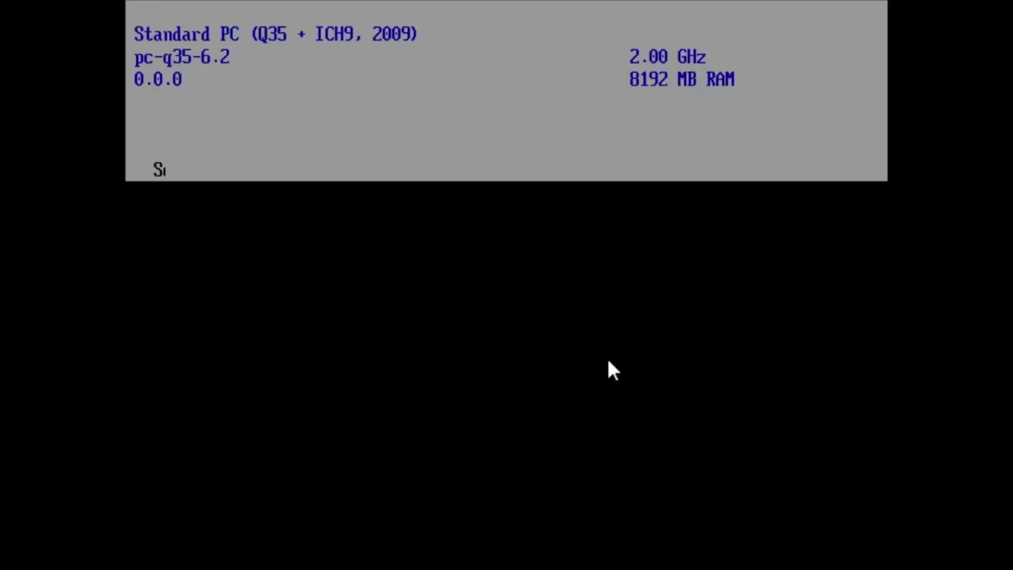
- In Device Manager, check that Secure Boot Configuration shows Secure Boot disabled
key(Down)
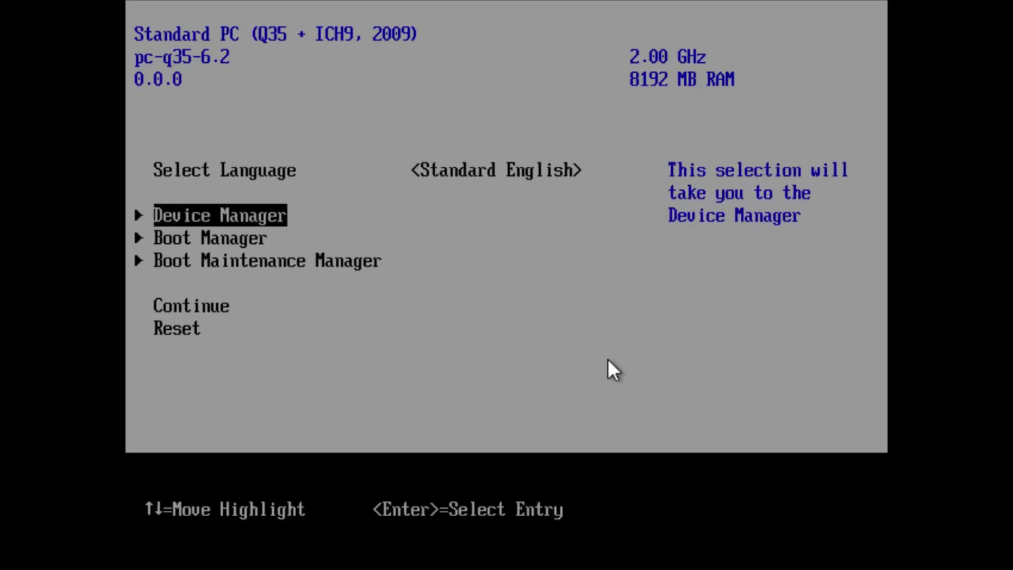
key(Return)
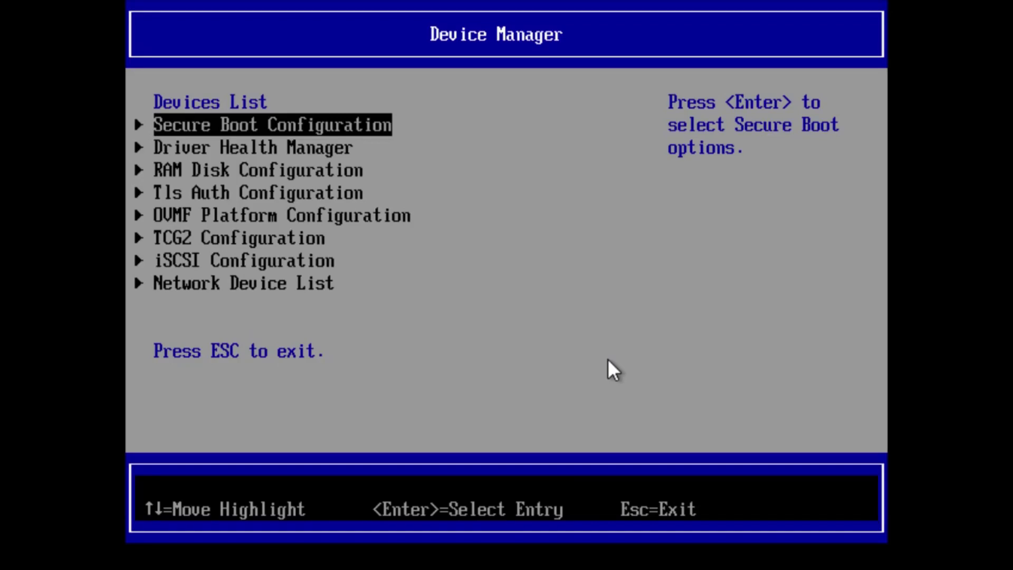
key(Return)
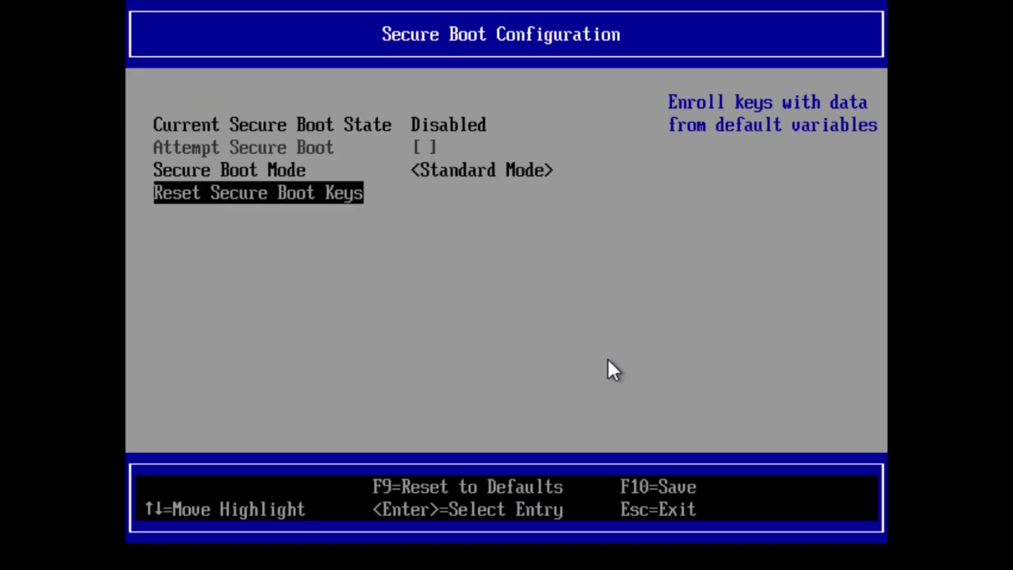
key(Up)
key(Up)
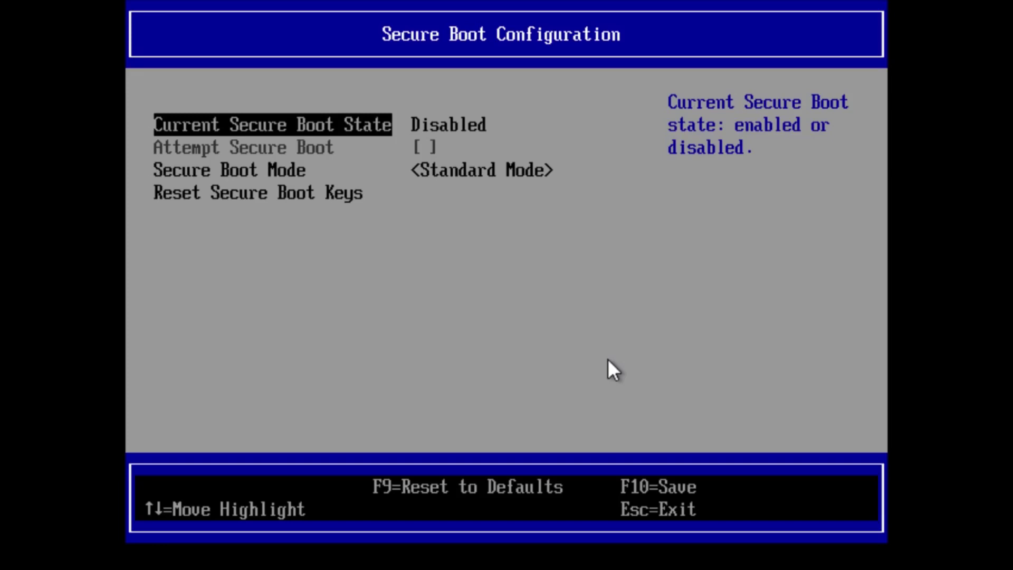
key(Escape)
key(Escape)
- Boot from UEFI Generic Mass Storage in Boot Manager and start the Pop!_OS live session
key(Down)
key(Return)
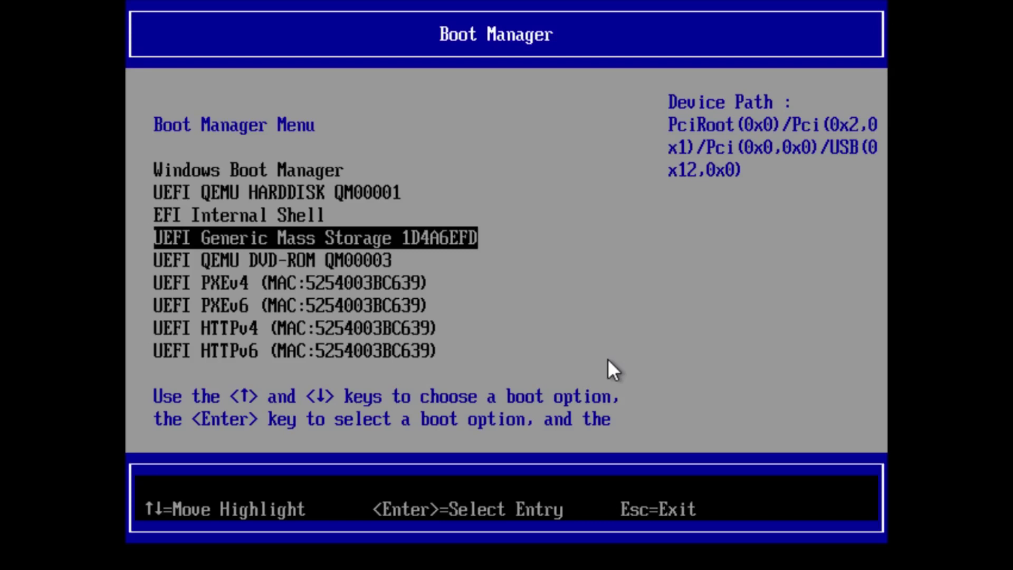
key(Return)
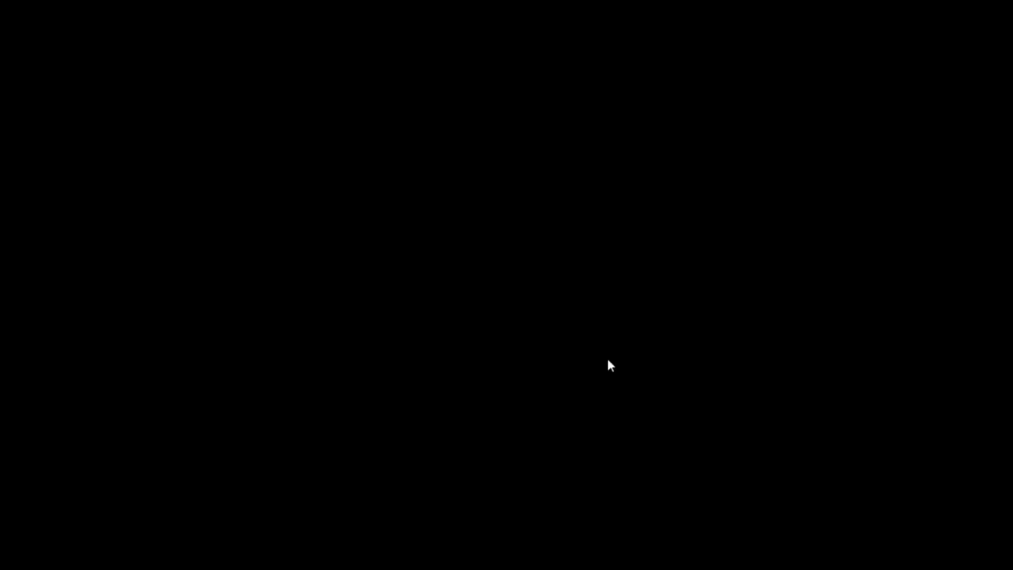
key(Return)
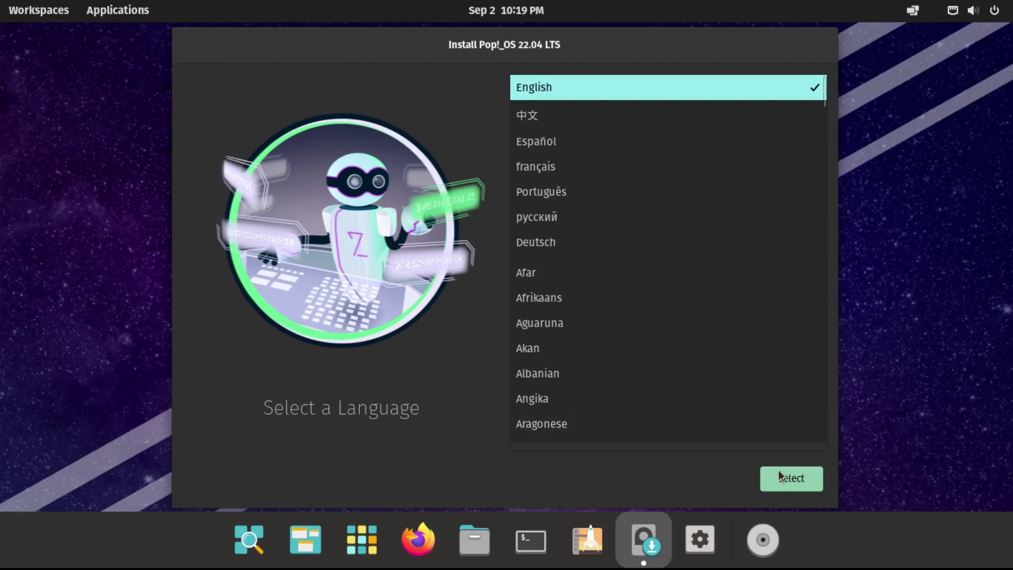
- Select English as the language, test the layout with 'test', and accept English (US)
click(807, 483)
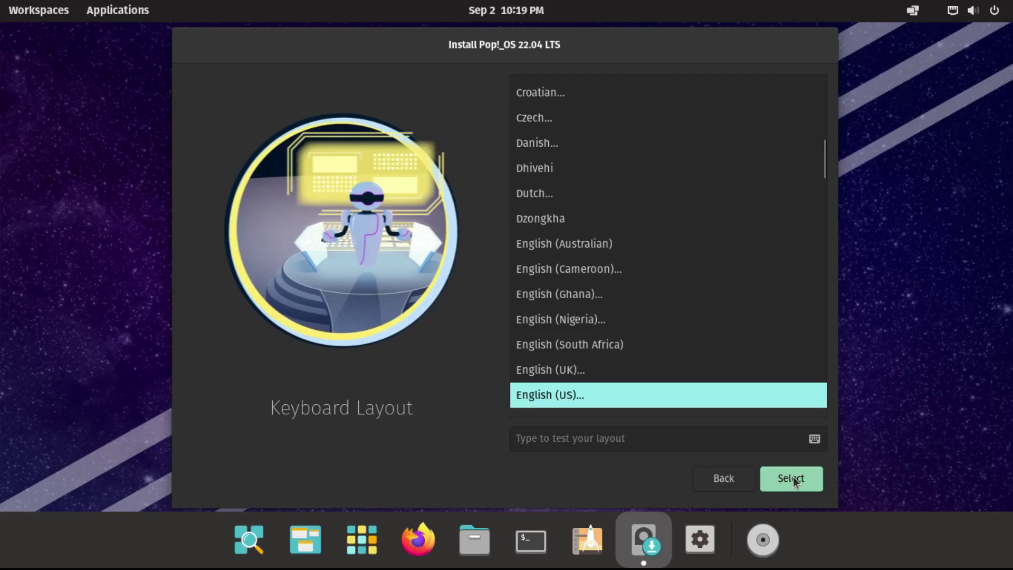
click(669, 440)
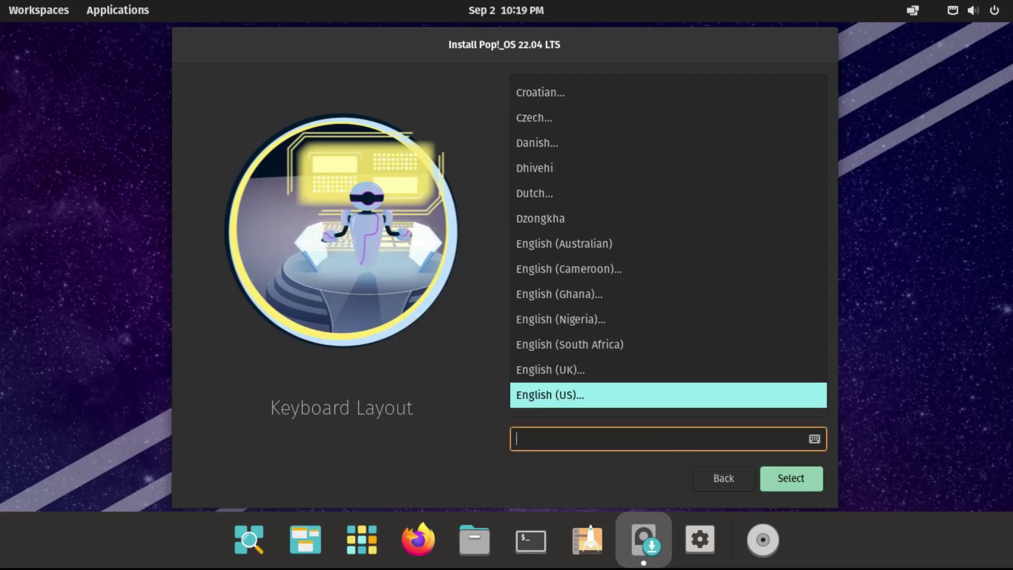
text(test)
key(Return)
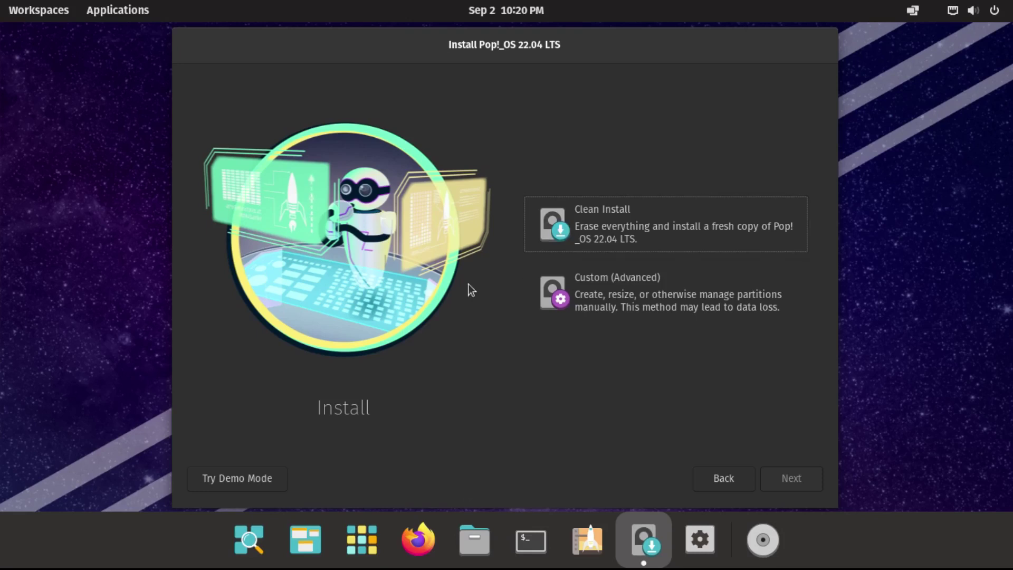
- Pick the Custom (Advanced) install and launch GParted via Modify Partitions..
click(589, 299)
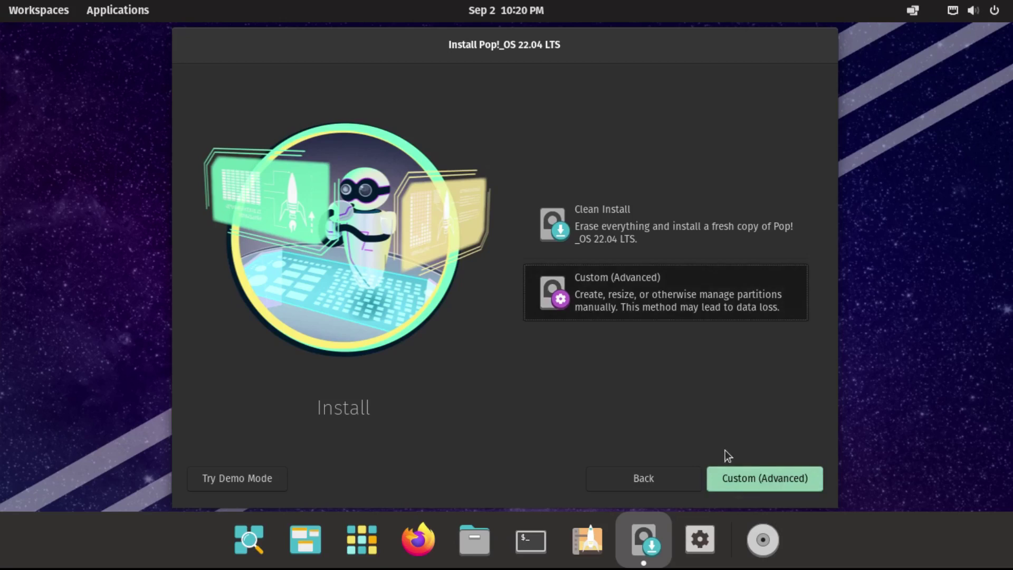
click(756, 479)
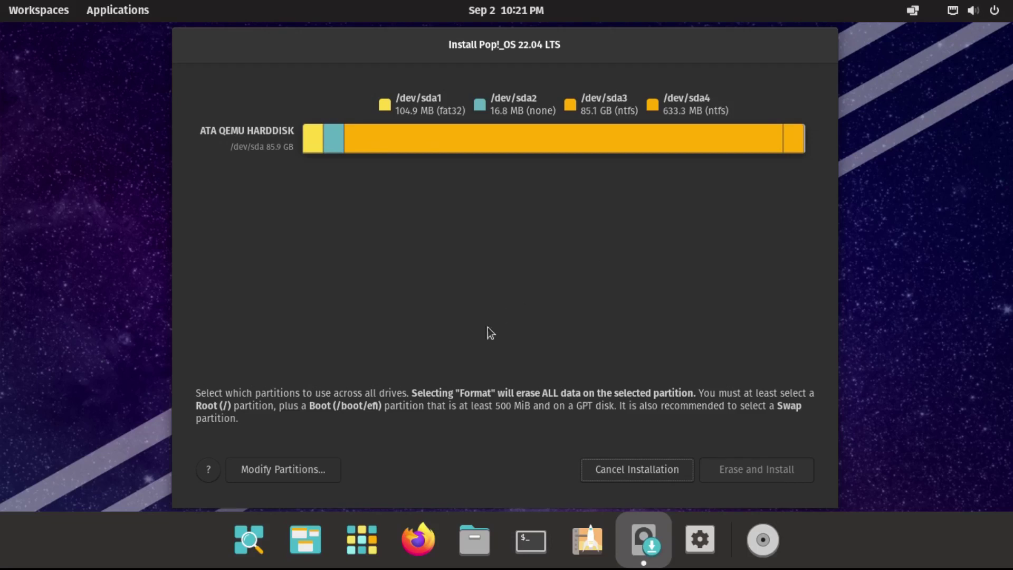
click(315, 469)
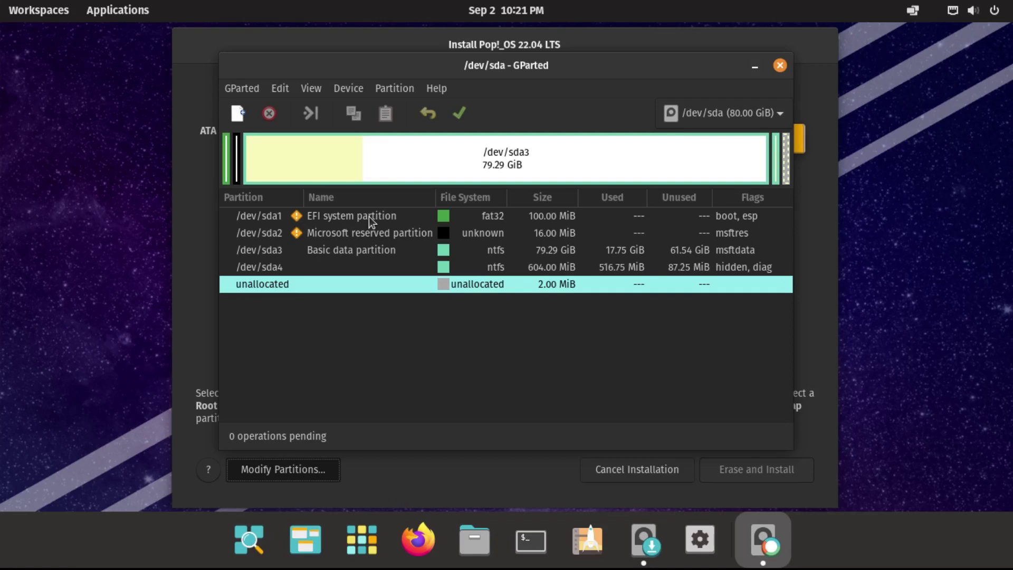
- View the /dev/sda1 EFI partition information, then close GParted and open a terminal
right_click(302, 218)
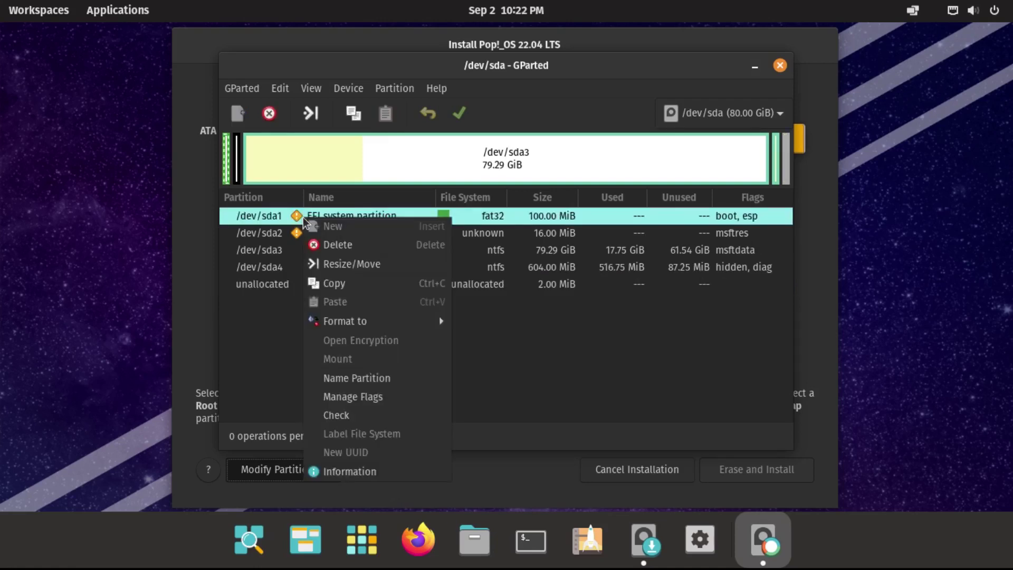
click(348, 472)
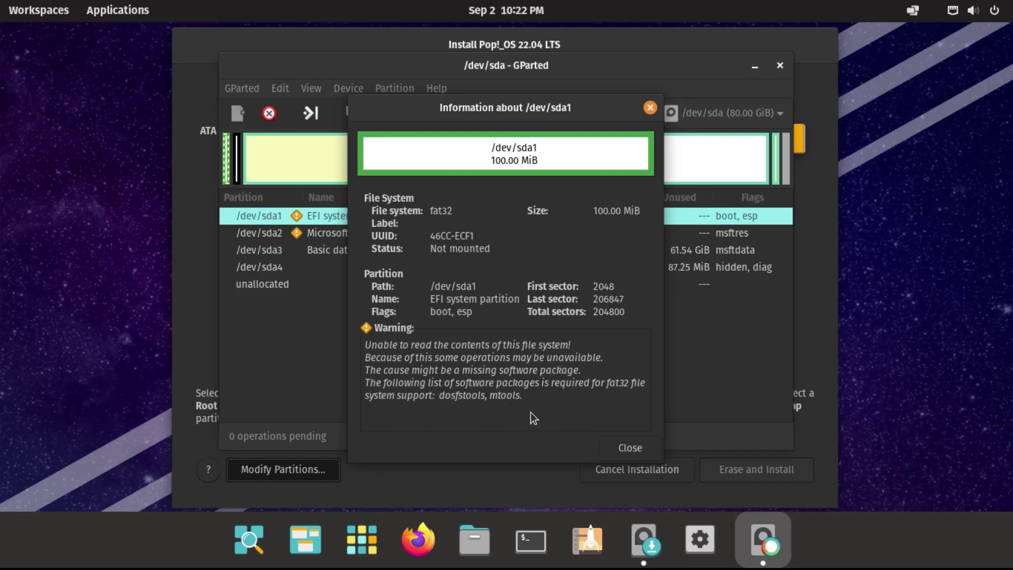
click(627, 447)
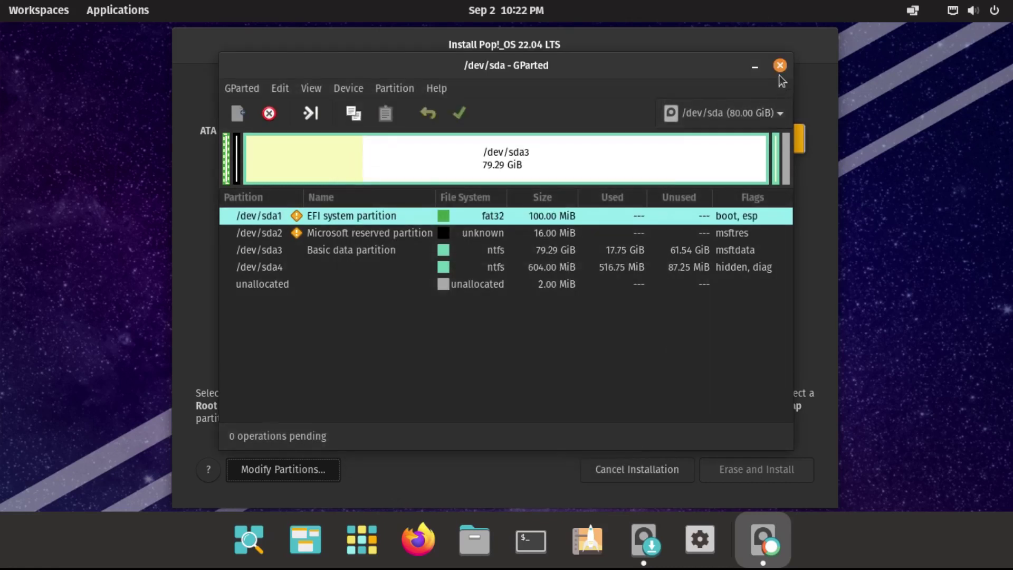
click(780, 66)
click(540, 544)
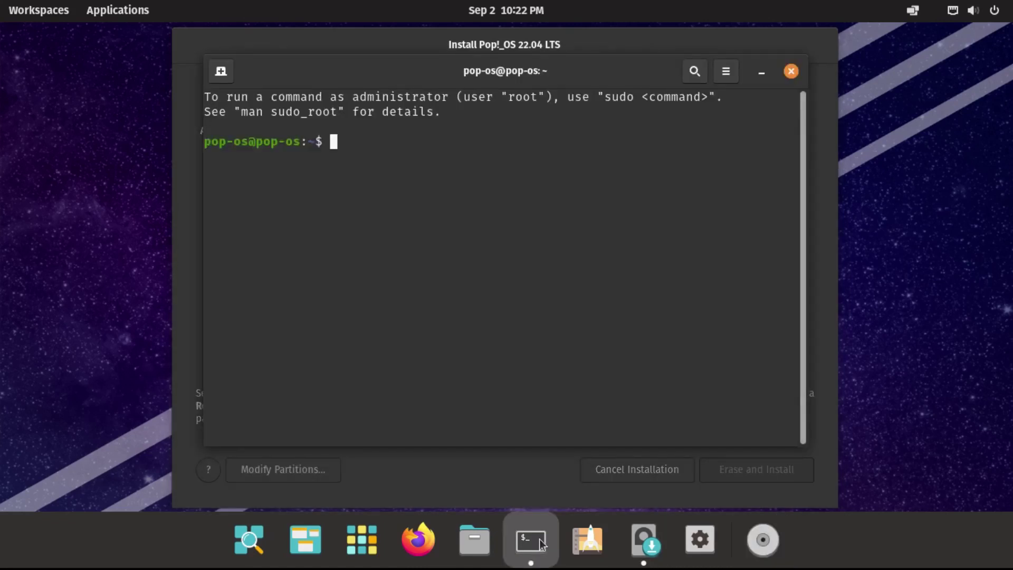
- Install mtools with 'sudo apt install mtools', then close the terminal
text(sudo apt in)
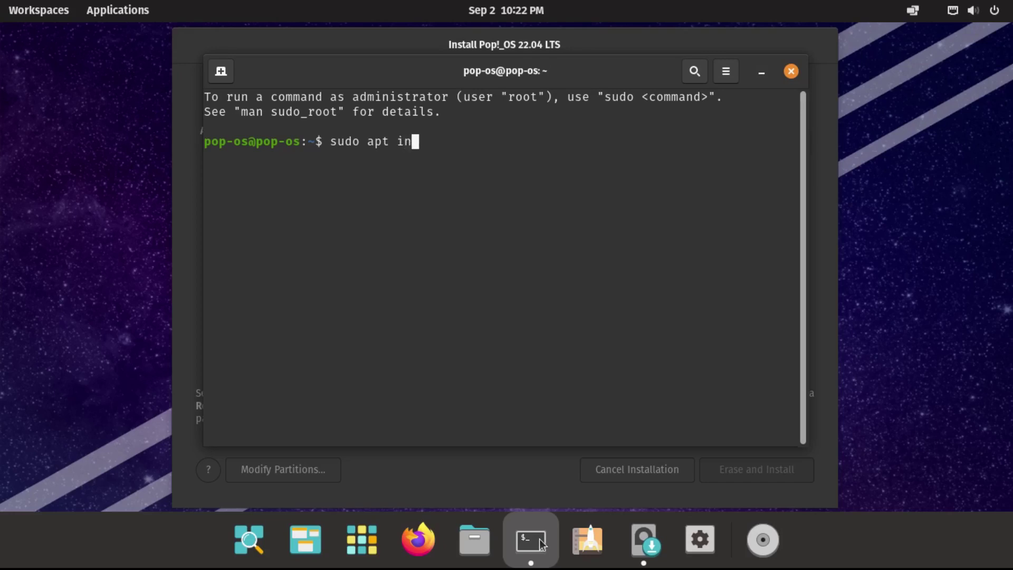
text(stall mtools)
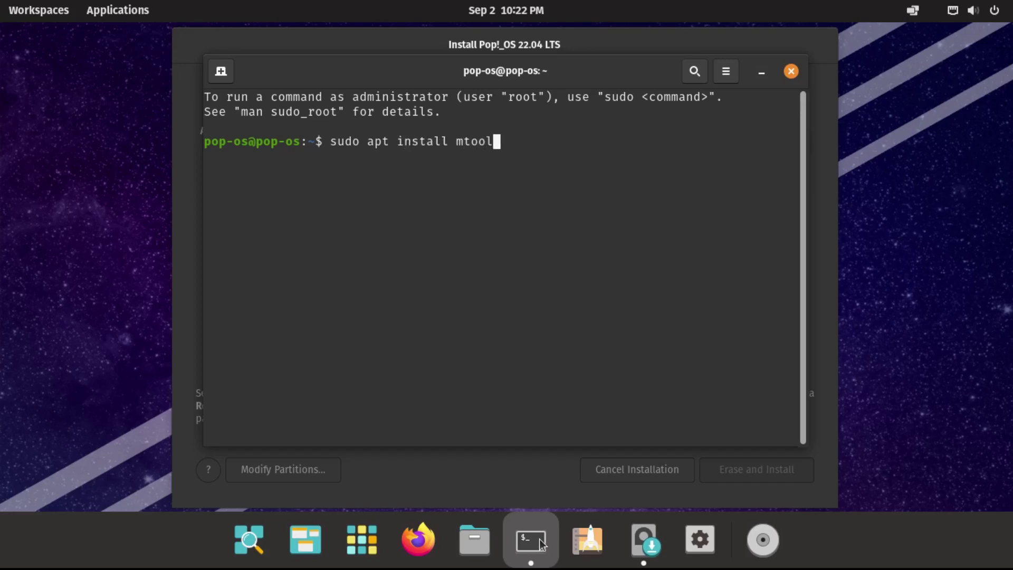
key(Return)
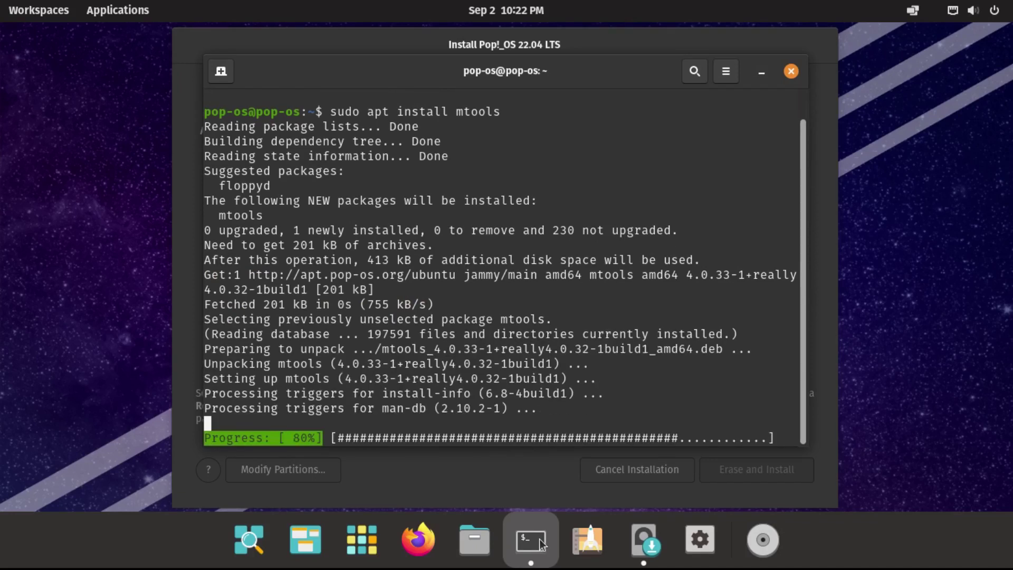
click(791, 72)
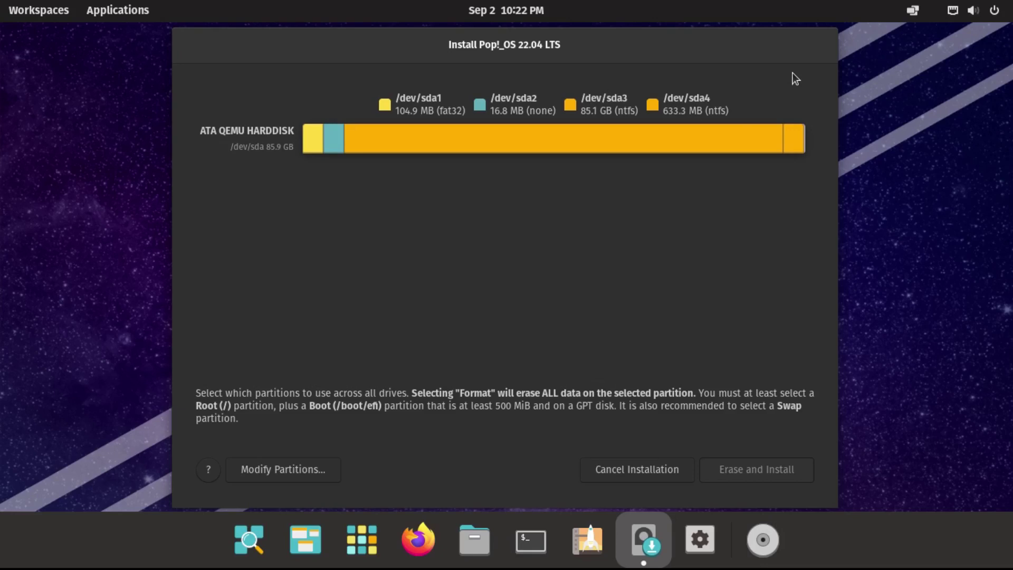
- Relaunch GParted from Modify Partitions... and select the /dev/sda3 NTFS partition
click(317, 468)
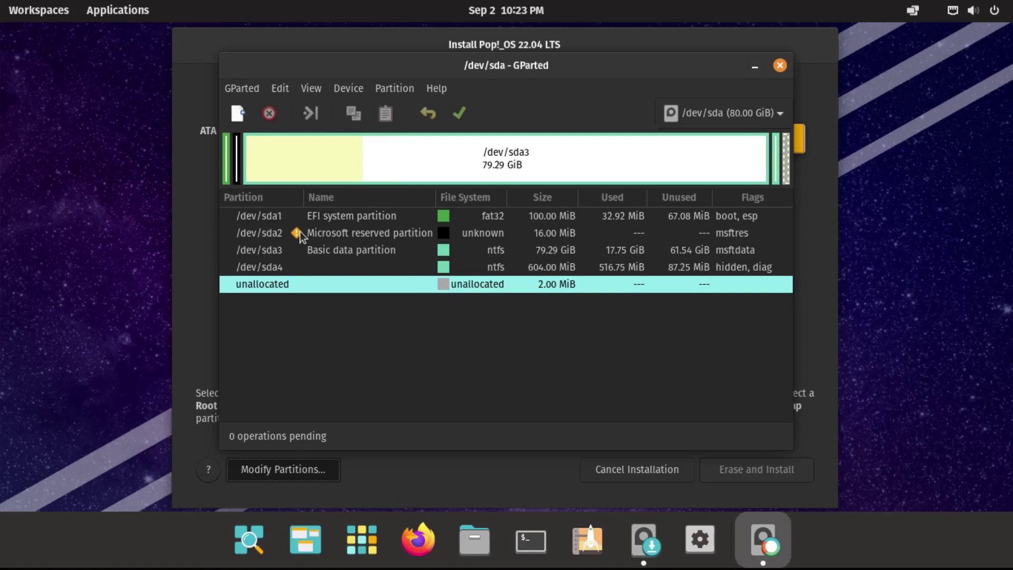
click(340, 249)
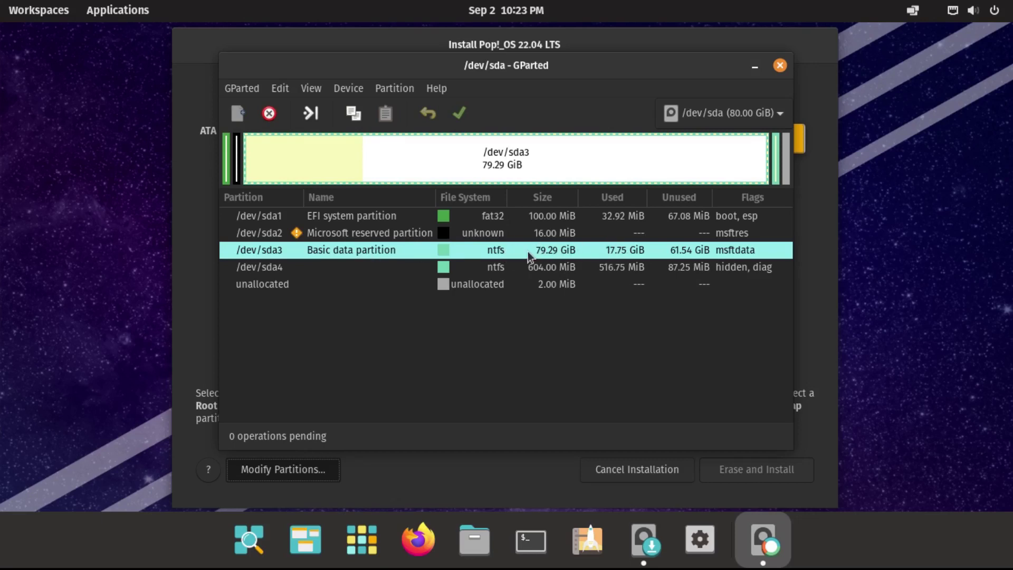
- Shrink /dev/sda3 to 40.23 GiB with 512 MiB free space preceding, accepting the boot warning
click(311, 113)
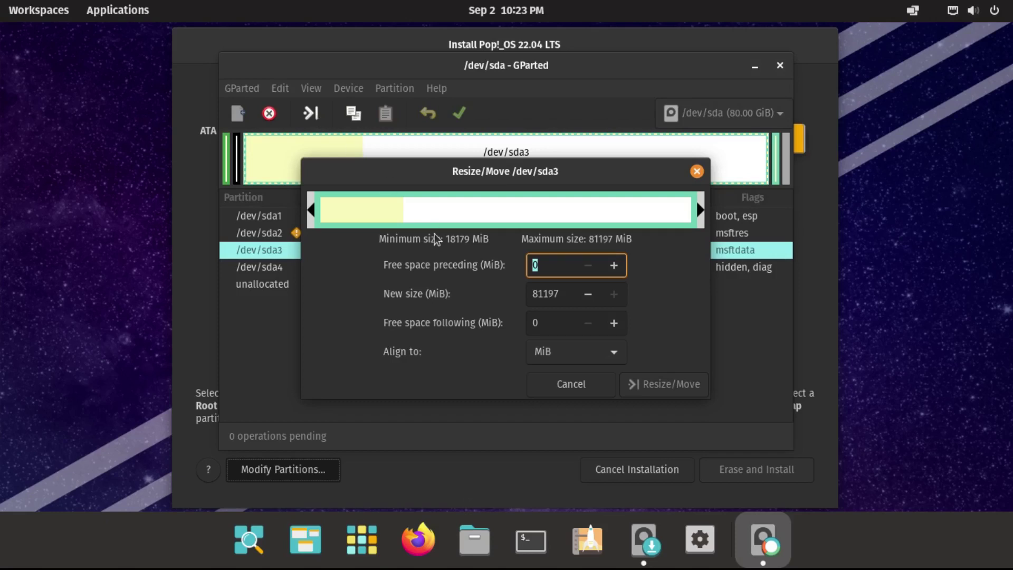
text(512)
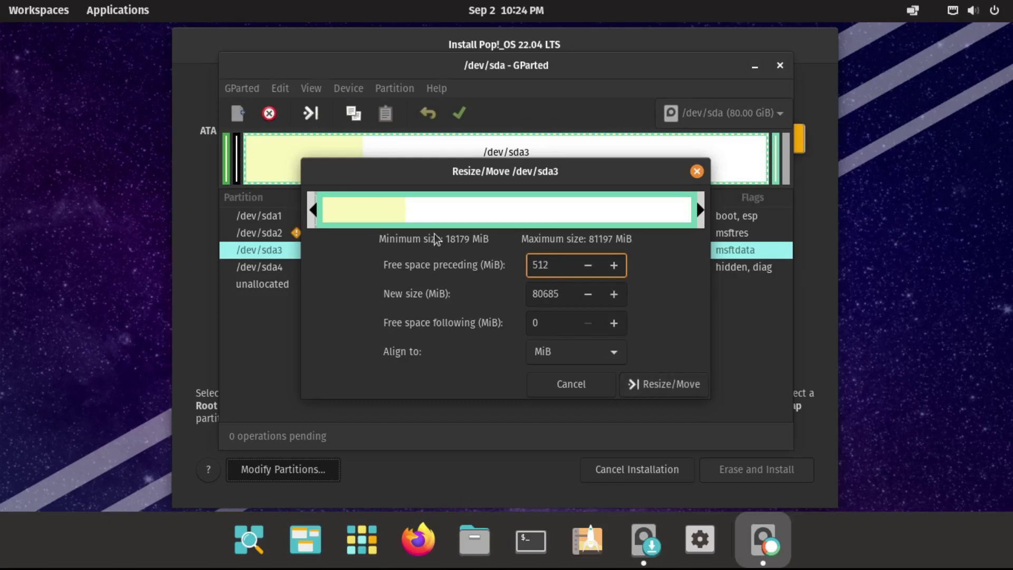
click(546, 327)
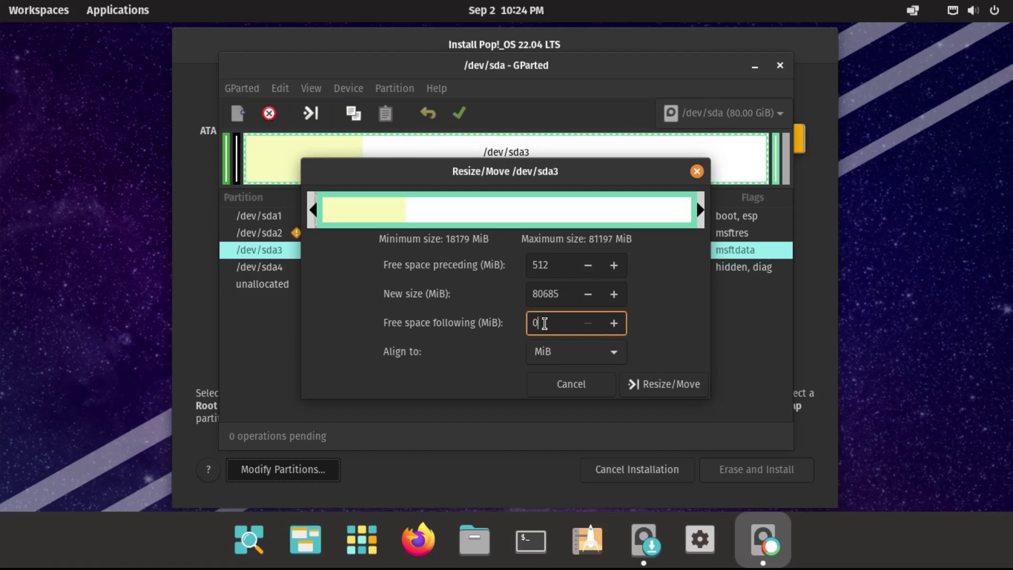
double_click(544, 324)
text(40000)
key(Return)
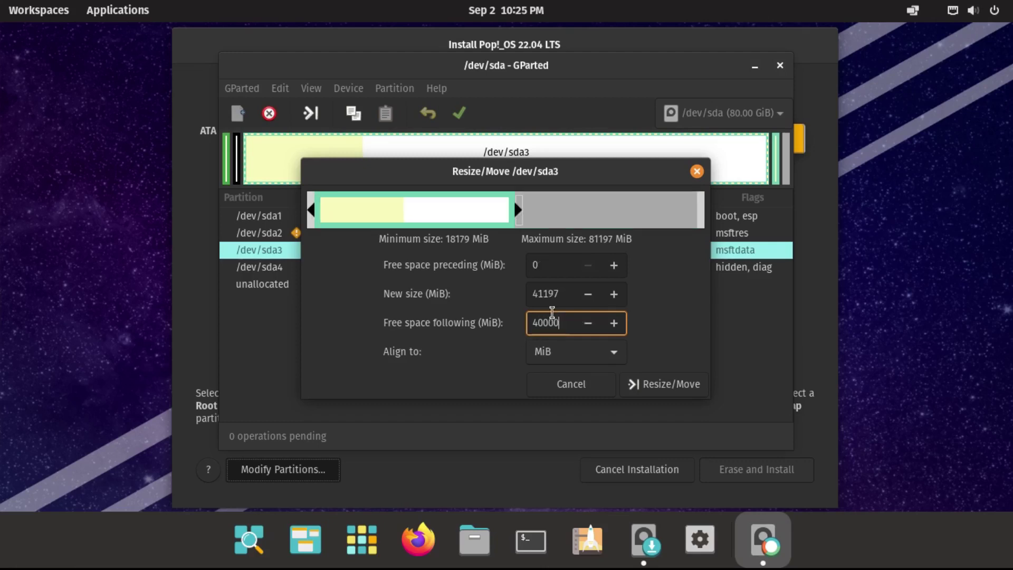
click(545, 266)
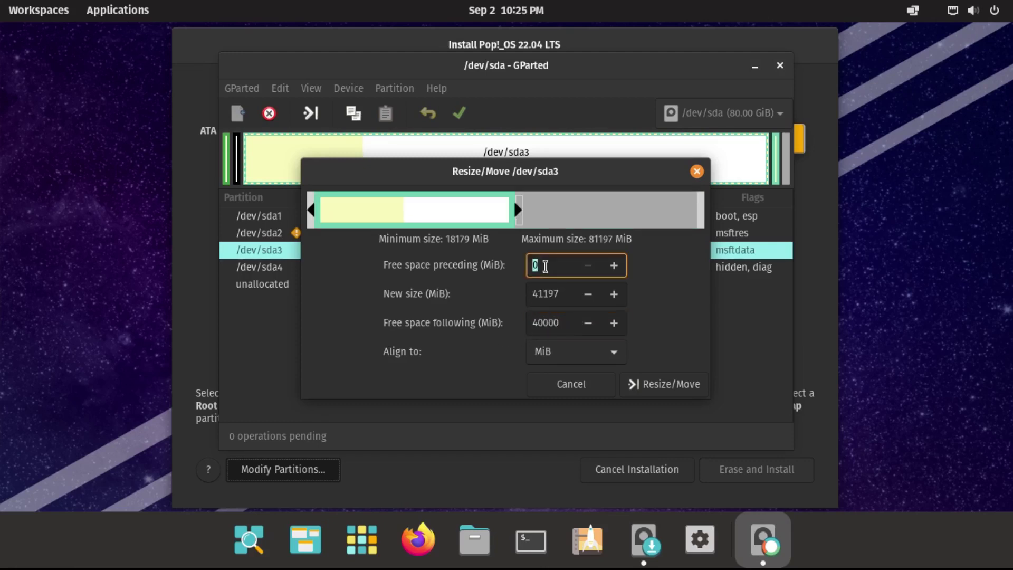
text(512)
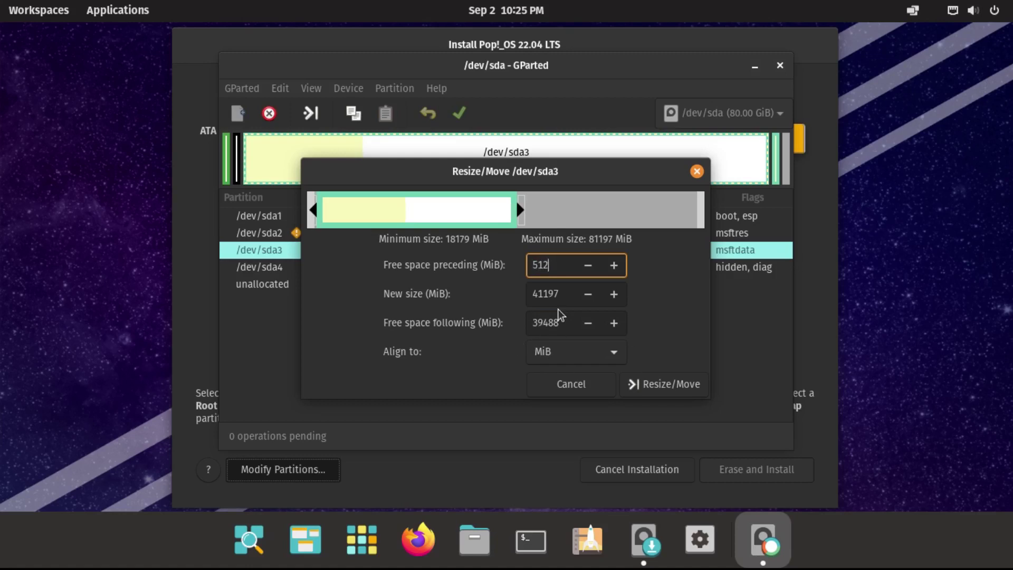
click(653, 385)
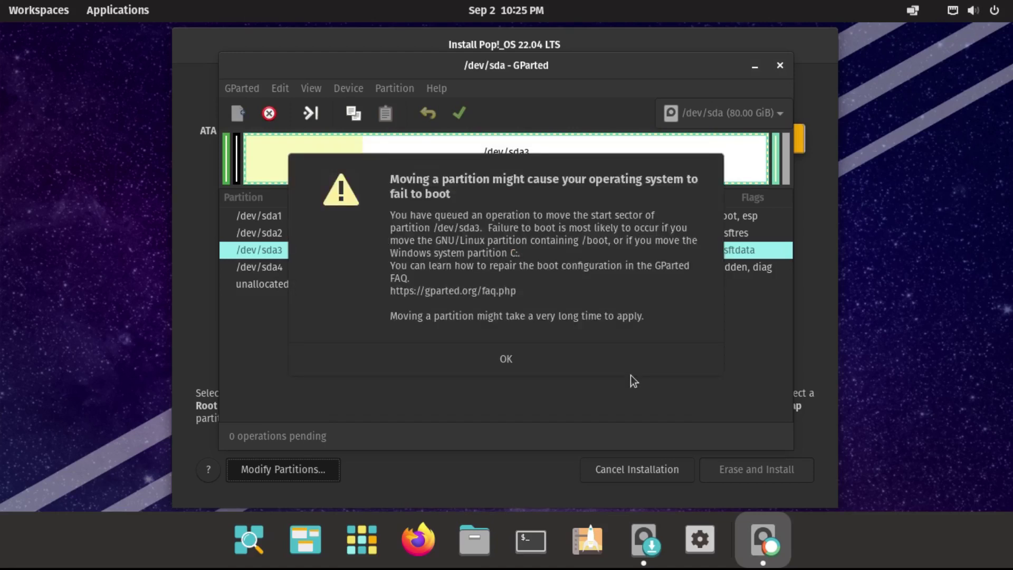
click(502, 361)
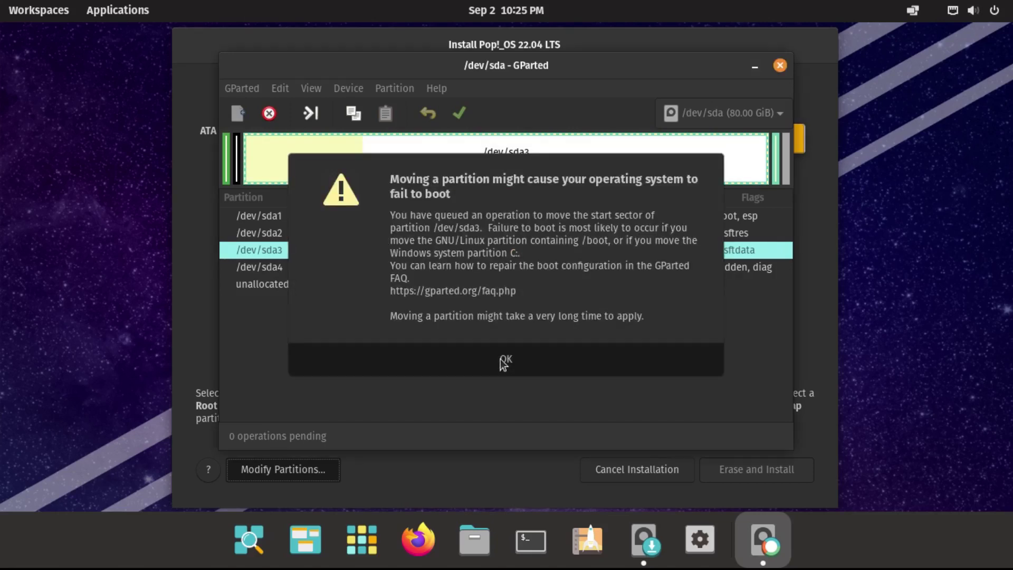
- Move /dev/sda2 right past the 512 MiB gap, accepting the boot warning
click(468, 233)
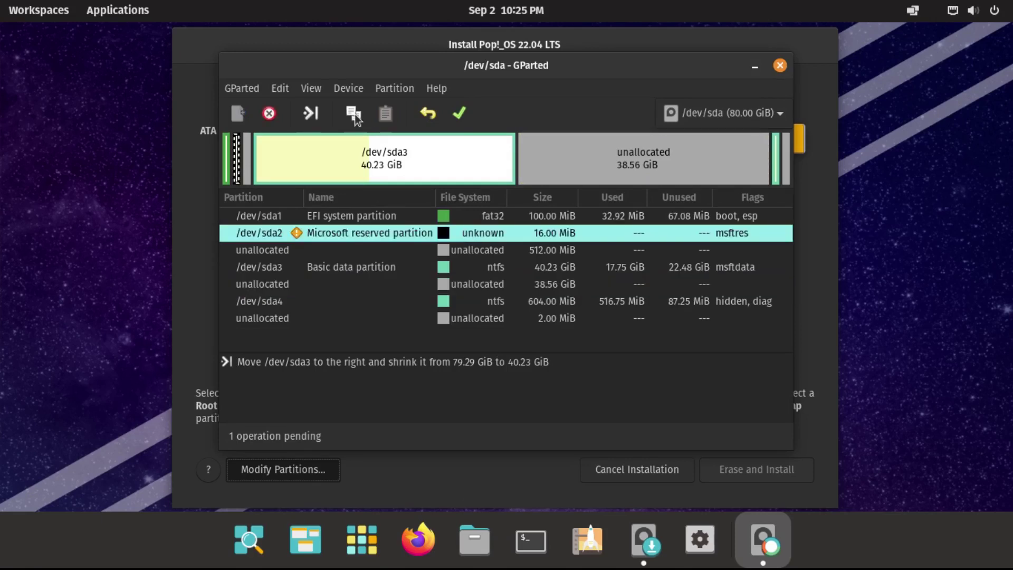
click(304, 111)
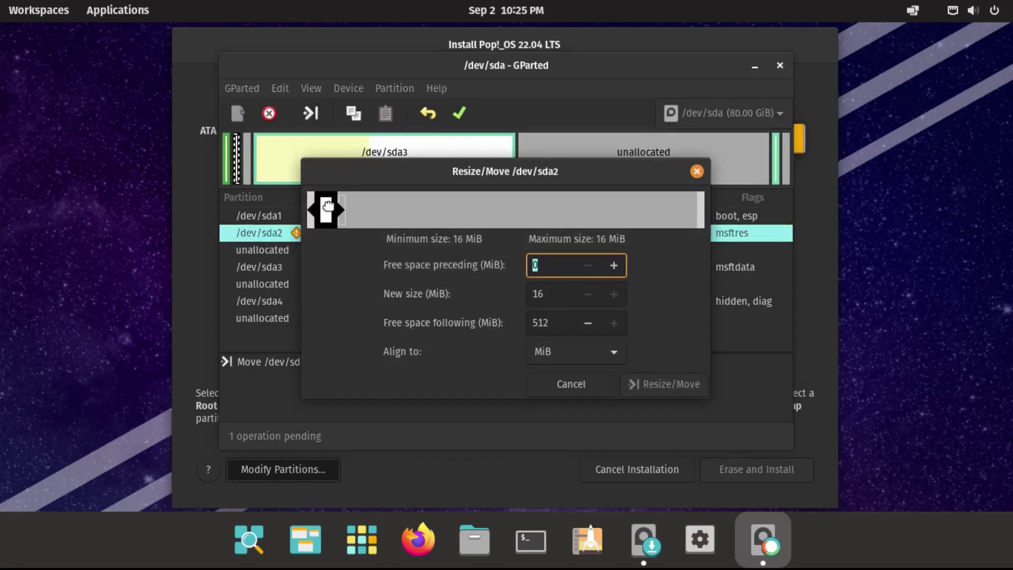
drag(327, 210, 685, 212)
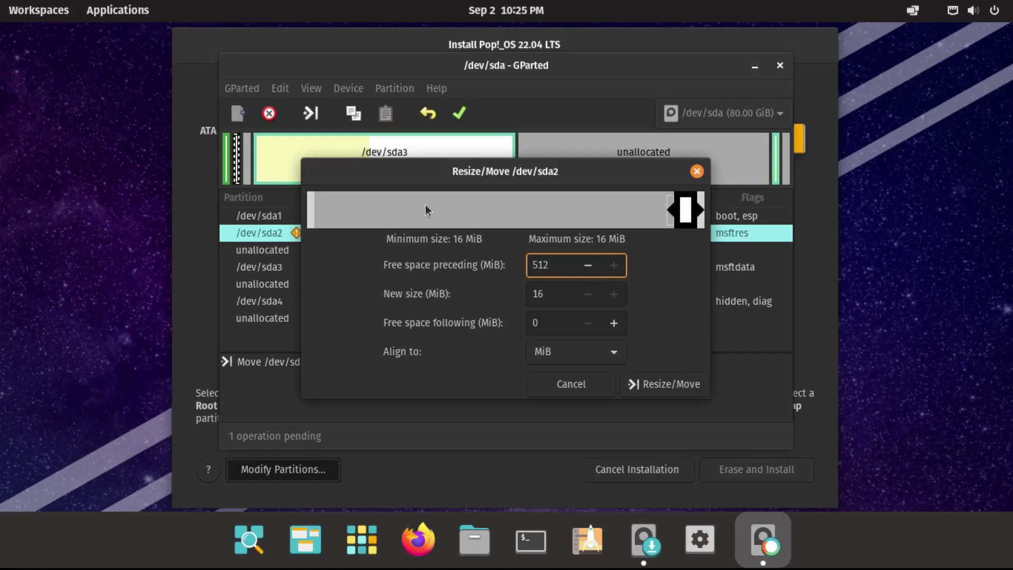
click(685, 378)
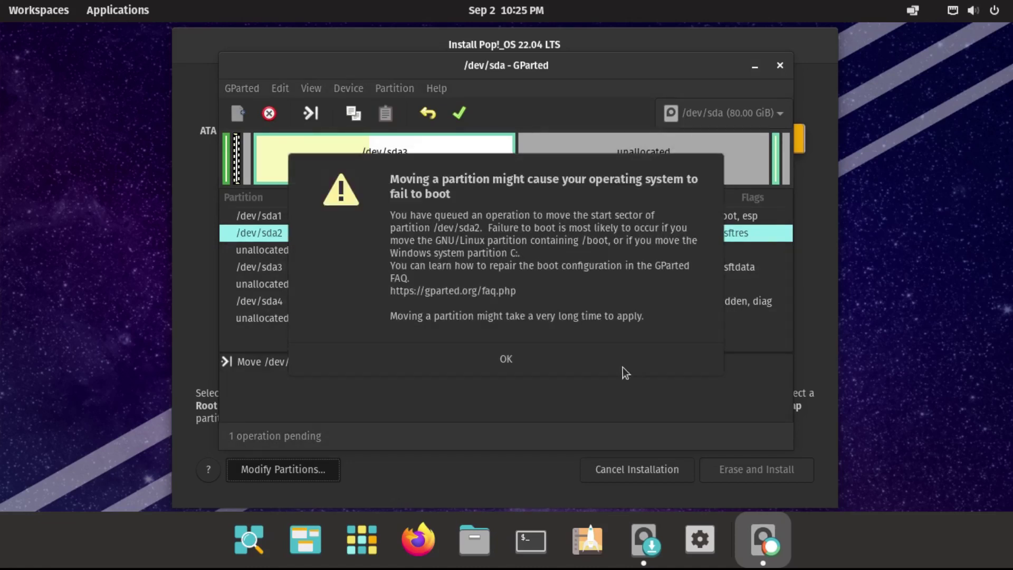
click(623, 366)
click(418, 233)
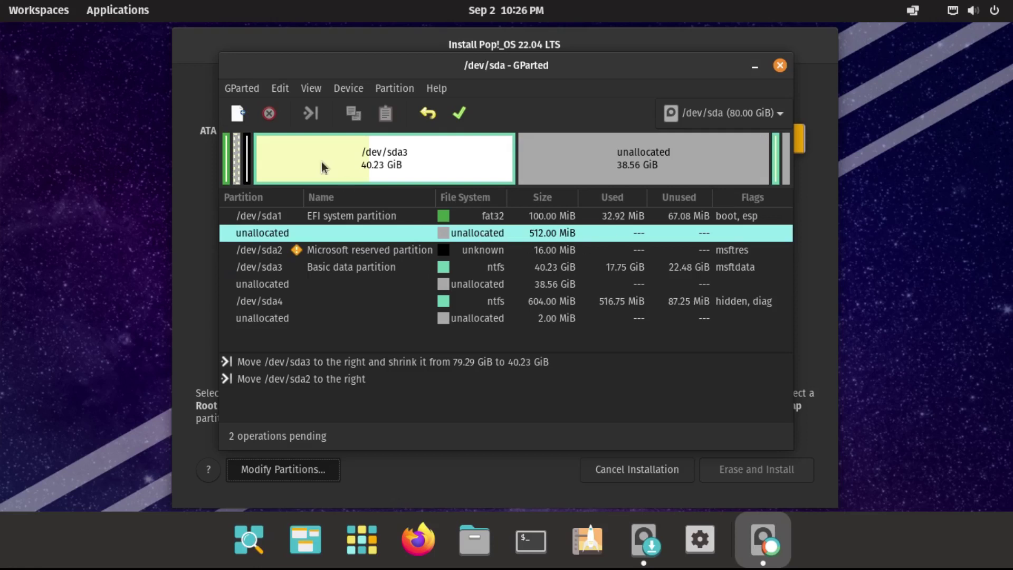
- Add a 512 MiB primary fat32 partition in the unallocated space after the EFI partition
click(237, 113)
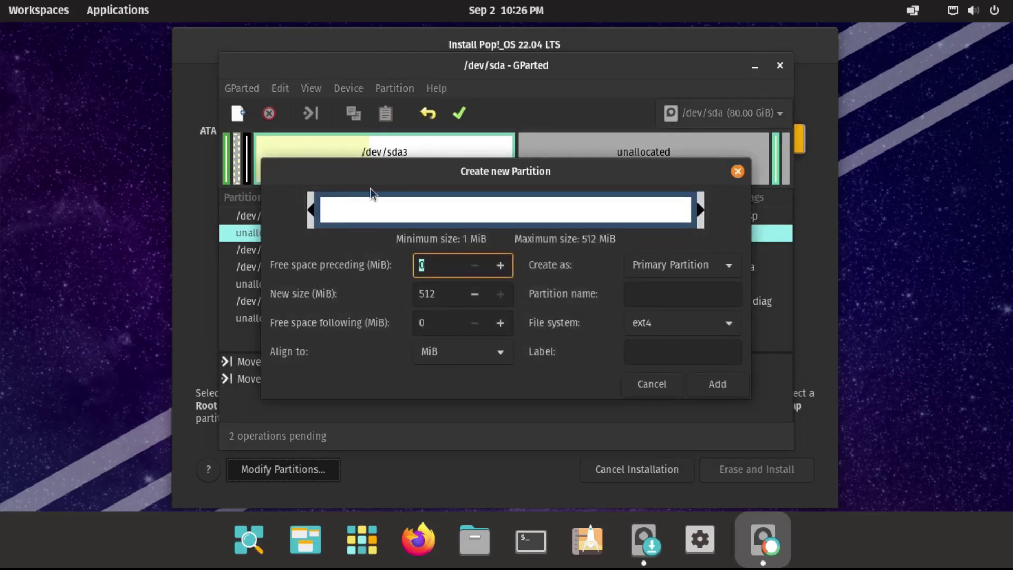
click(669, 274)
click(663, 327)
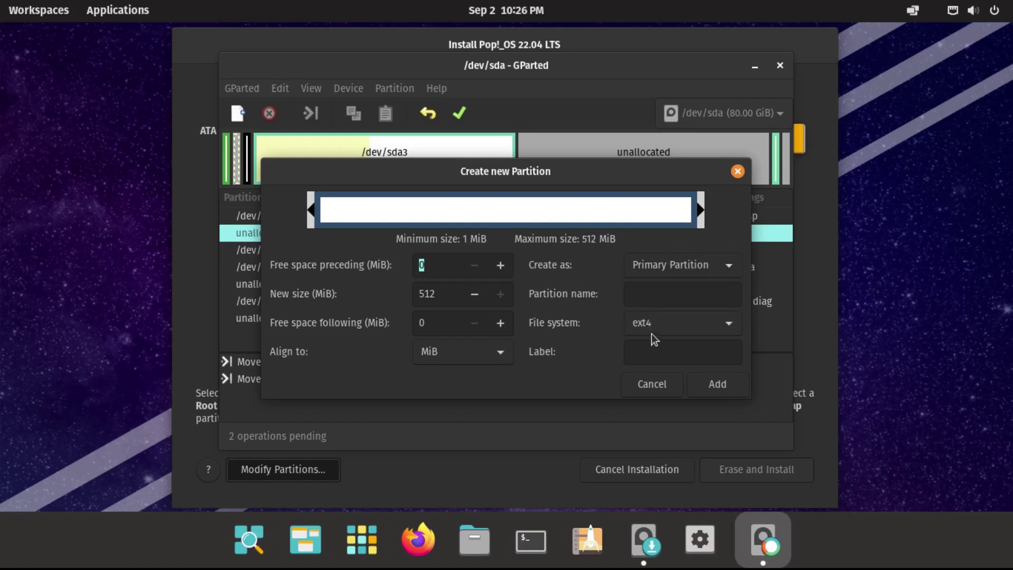
click(664, 327)
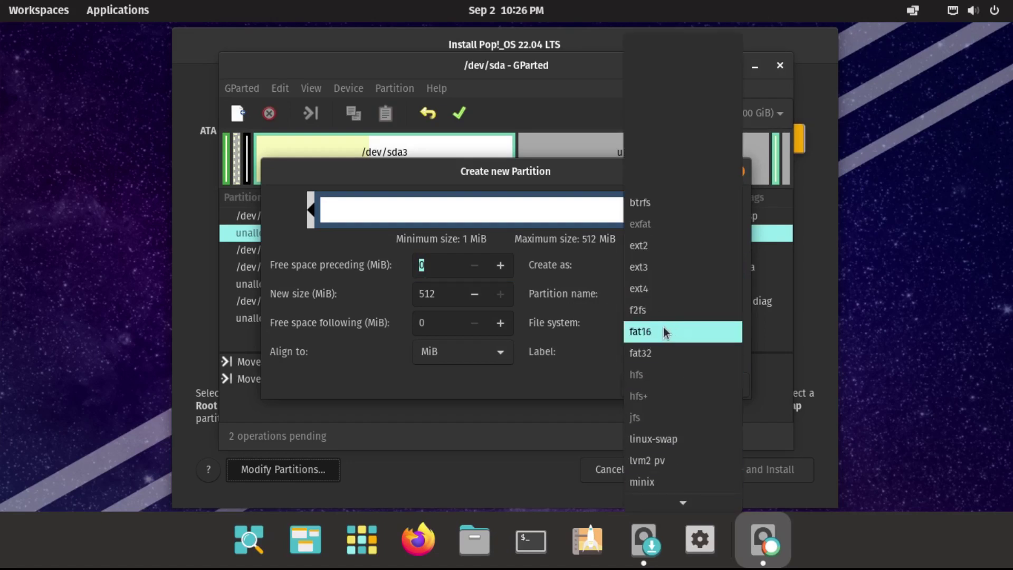
click(685, 332)
key(Return)
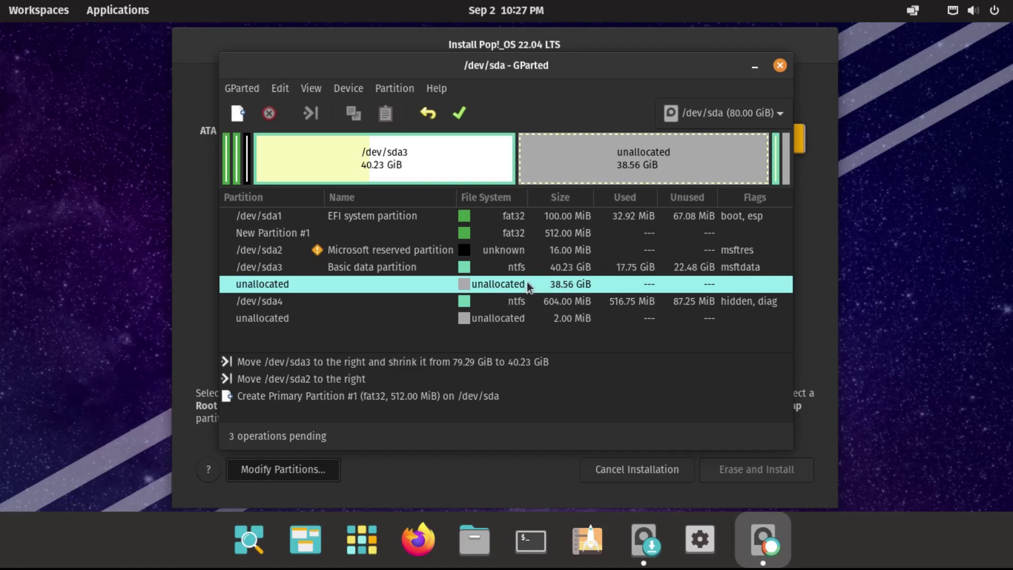
- Add a full-size 38.56 GiB ext4 partition in the unallocated space
click(235, 115)
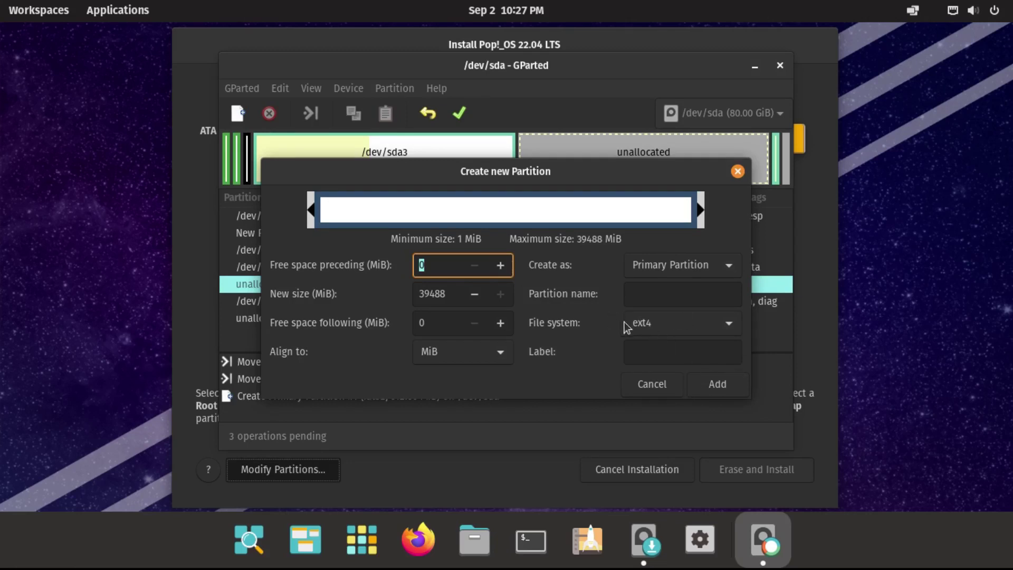
click(707, 385)
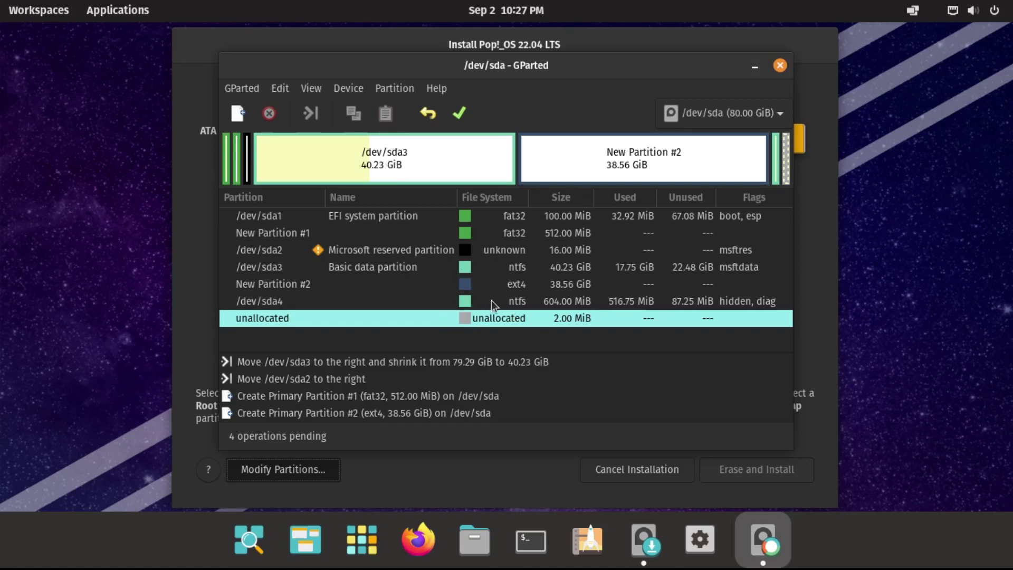
- Apply the four queued GParted operations, creating sda5 (fat32, 512 MiB) and sda6 (ext4, 38.56 GiB)
click(460, 114)
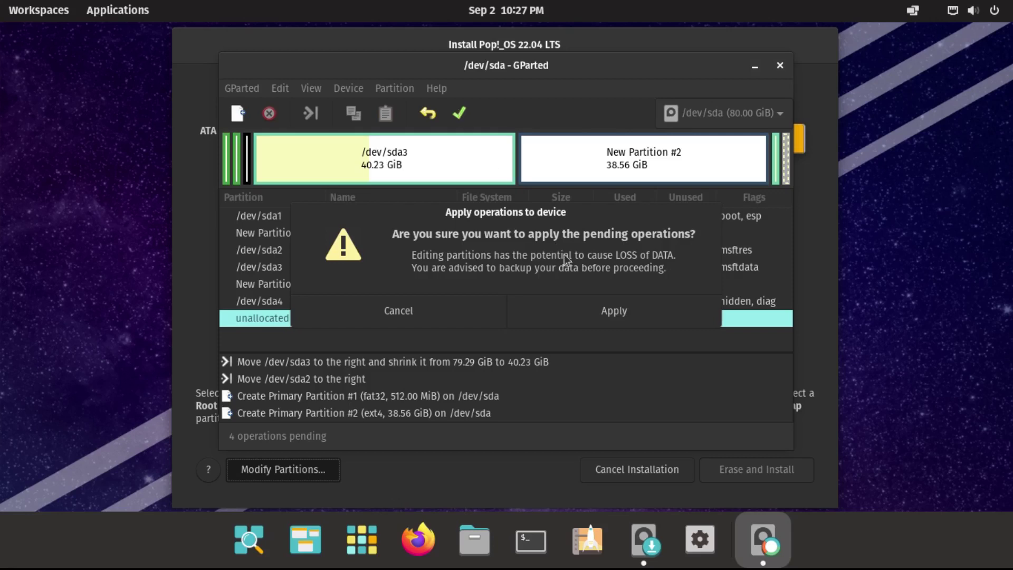
click(578, 309)
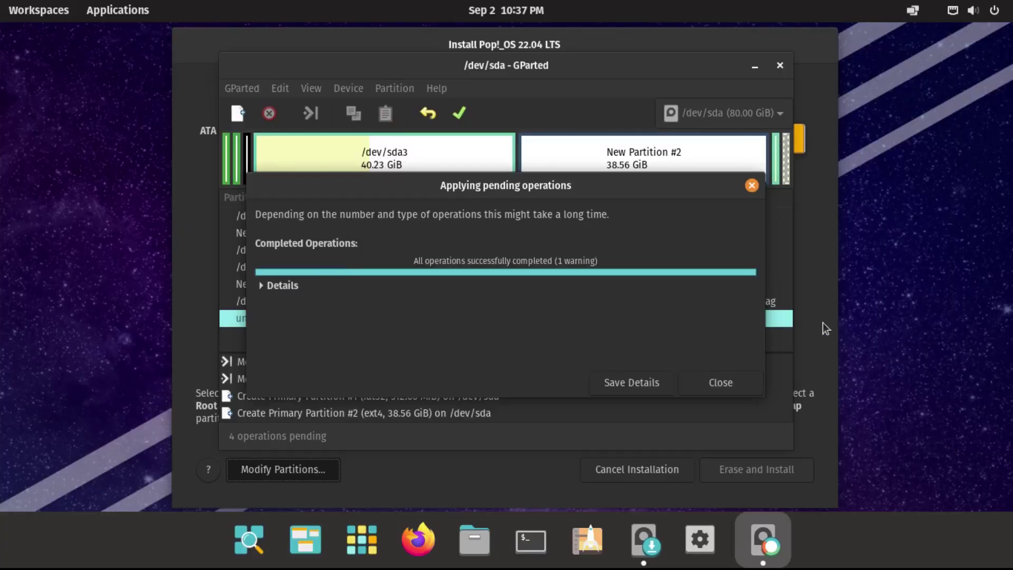
click(705, 382)
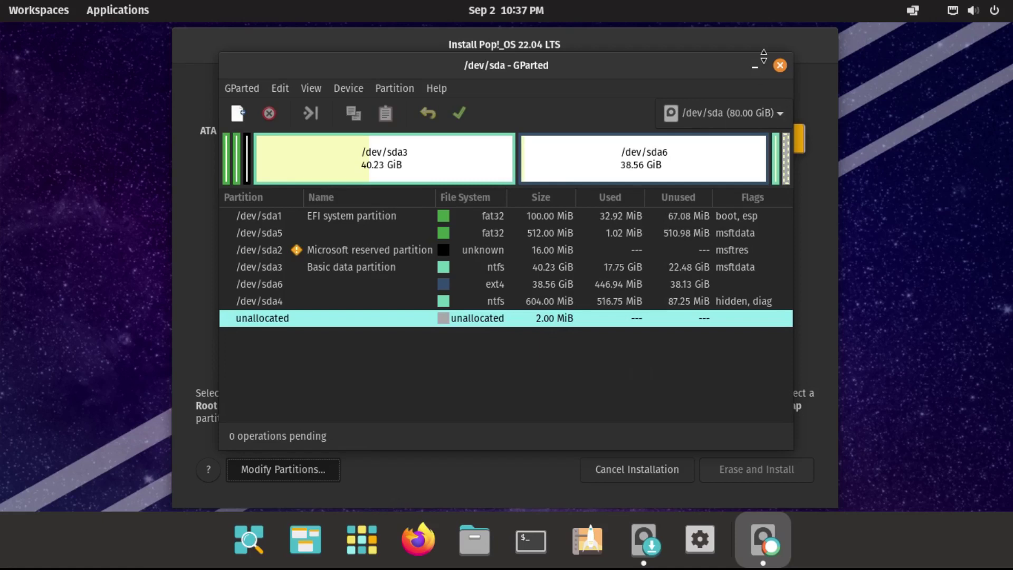
- Close GParted and assign /dev/sda5 as the boot partition (/boot/efi)
click(777, 65)
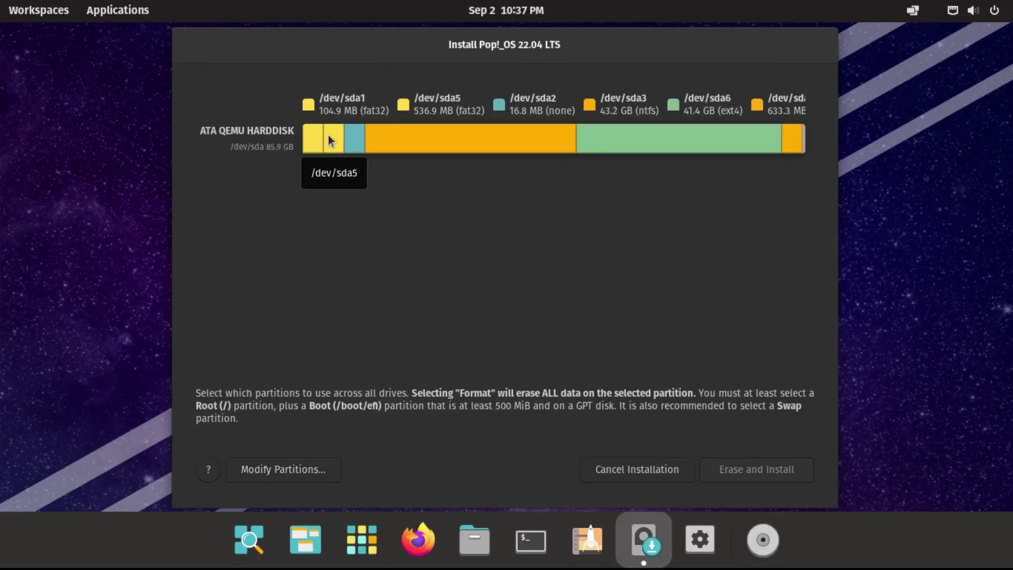
click(329, 139)
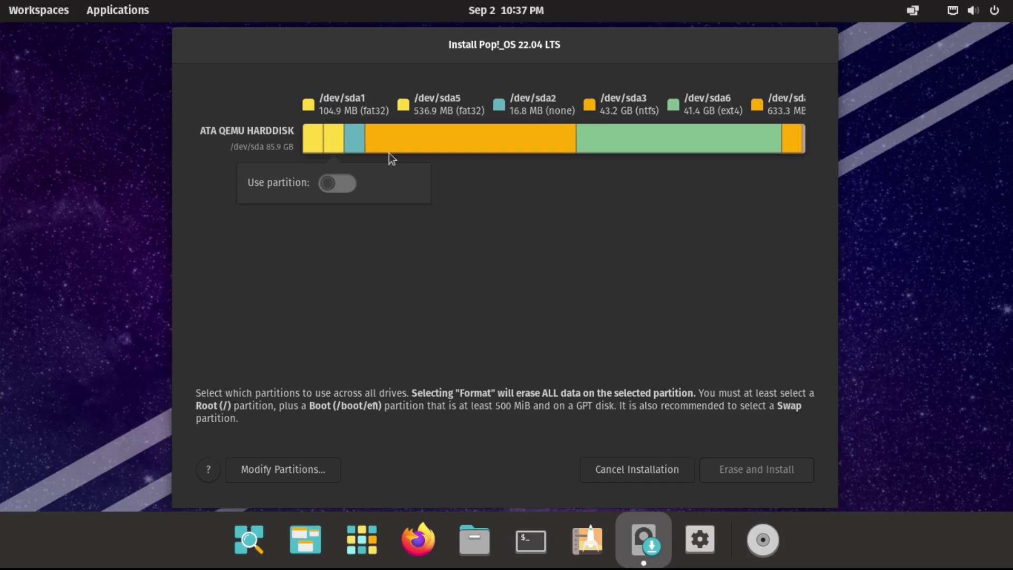
click(350, 158)
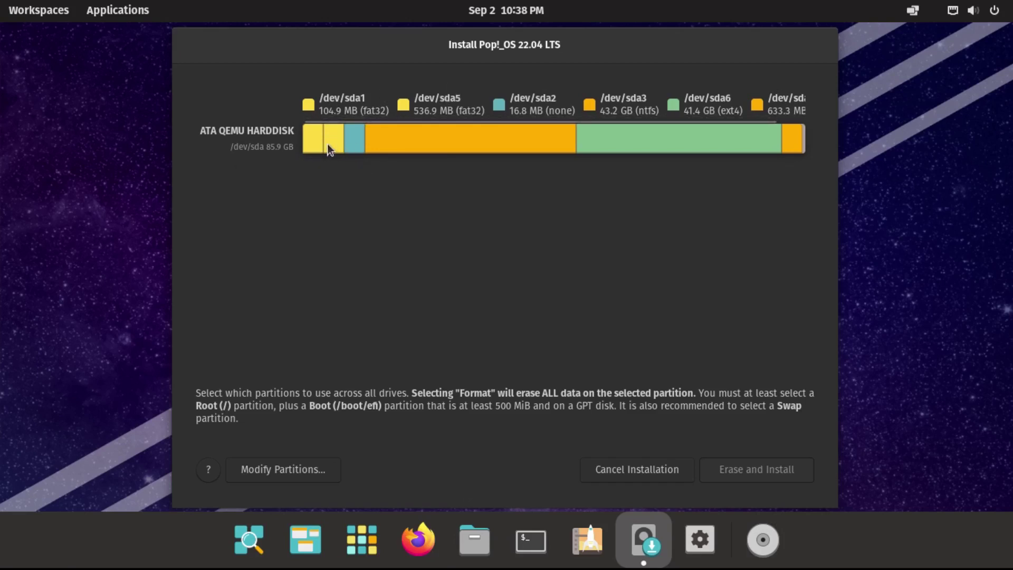
click(329, 145)
click(324, 134)
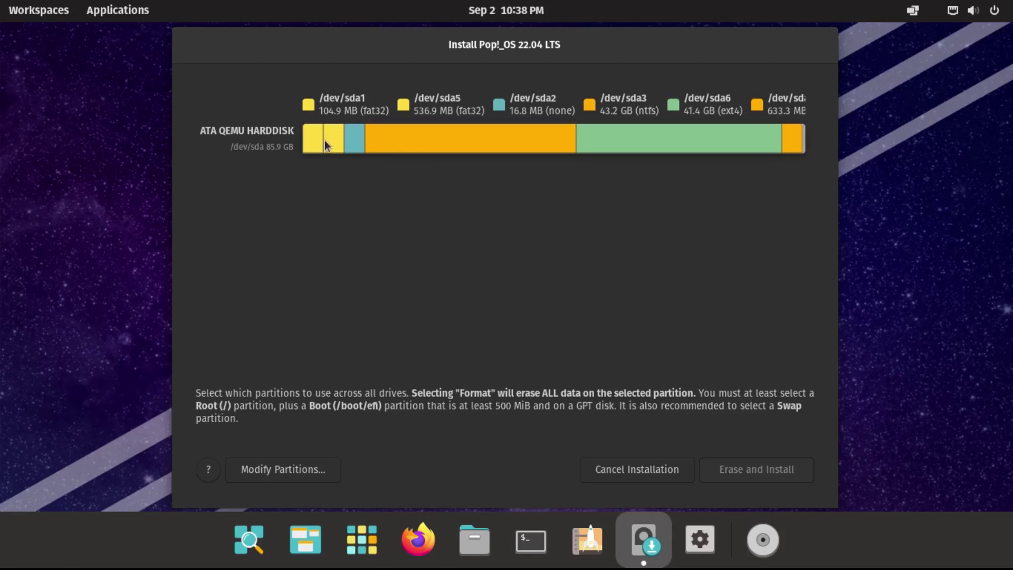
click(333, 136)
click(327, 182)
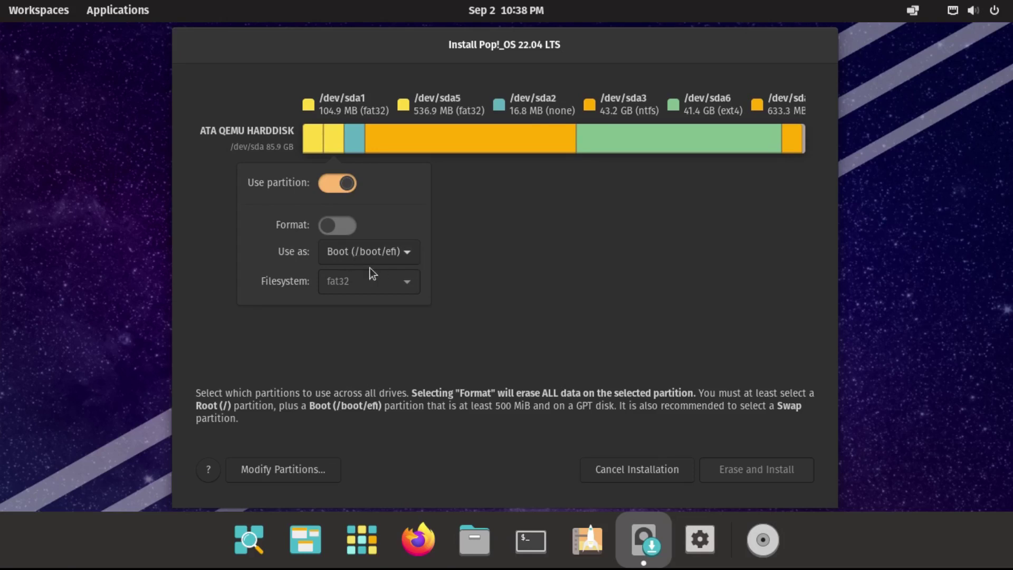
click(494, 243)
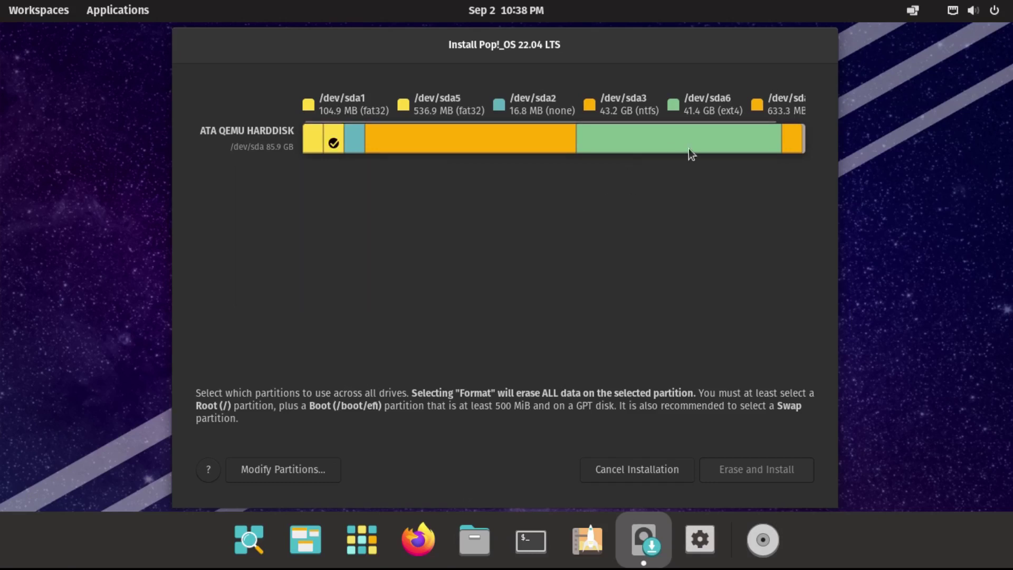
- Assign /dev/sda6 as the root (/) partition and proceed with Erase and Install
click(657, 140)
click(682, 183)
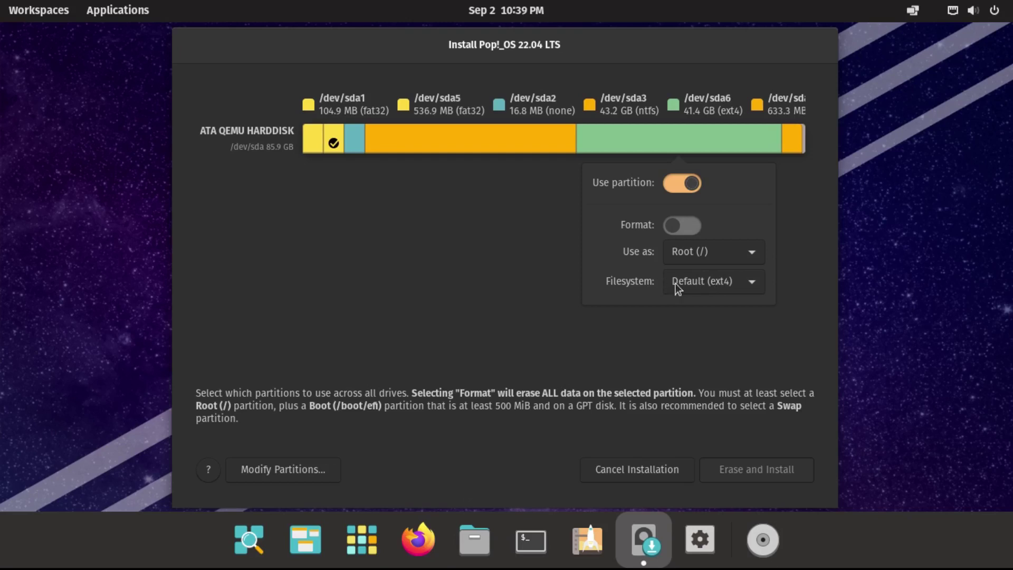
click(532, 244)
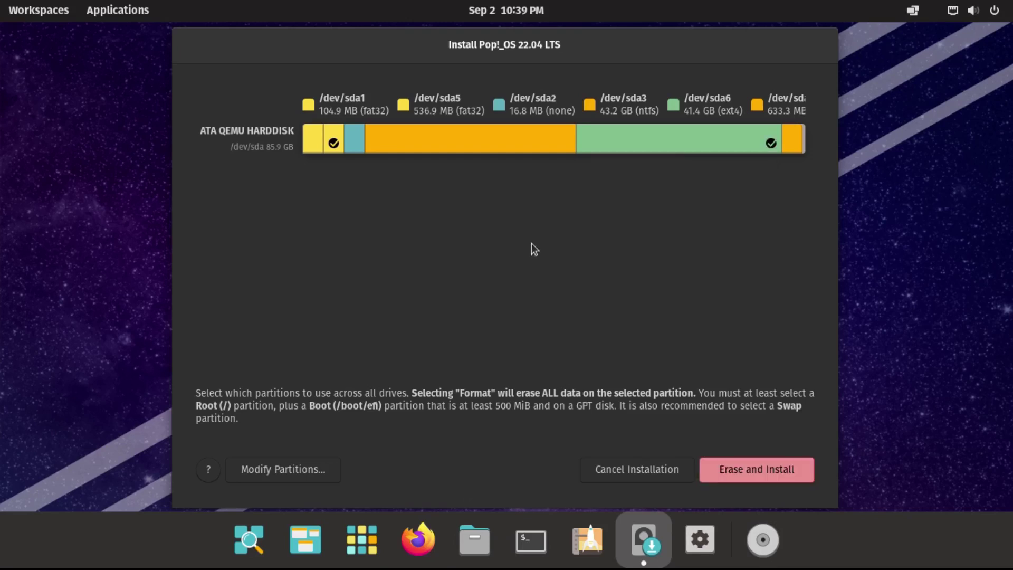
click(742, 473)
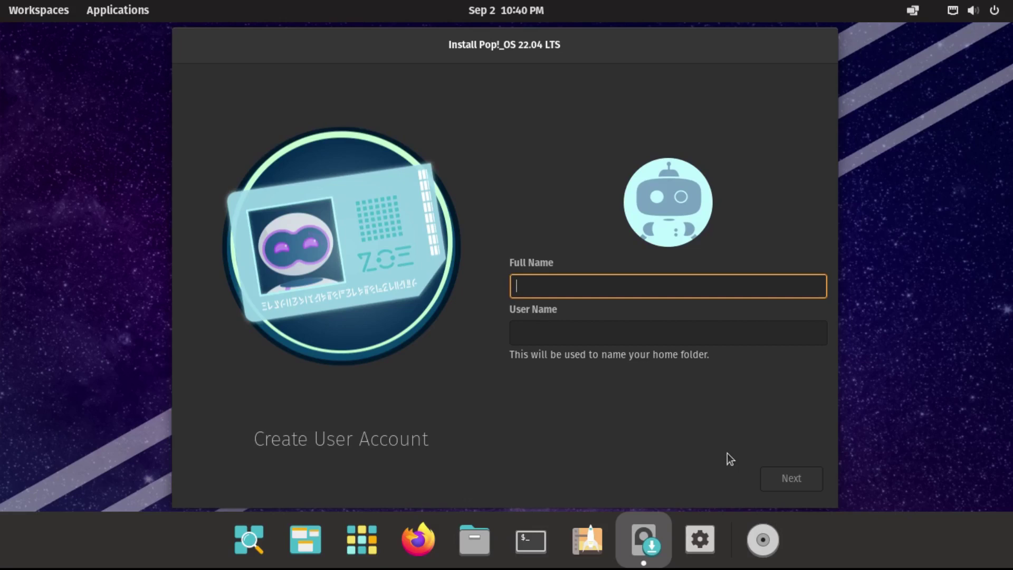
- Enter the user's full name, shorten the user name to the first name, and set the account password
text(Drew )
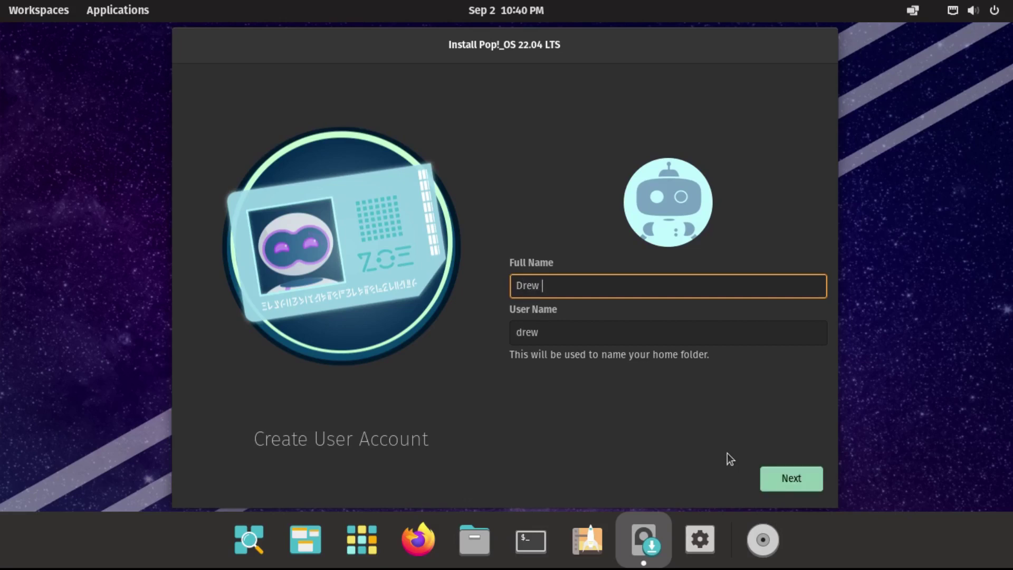
text(Howden)
drag(585, 332, 539, 332)
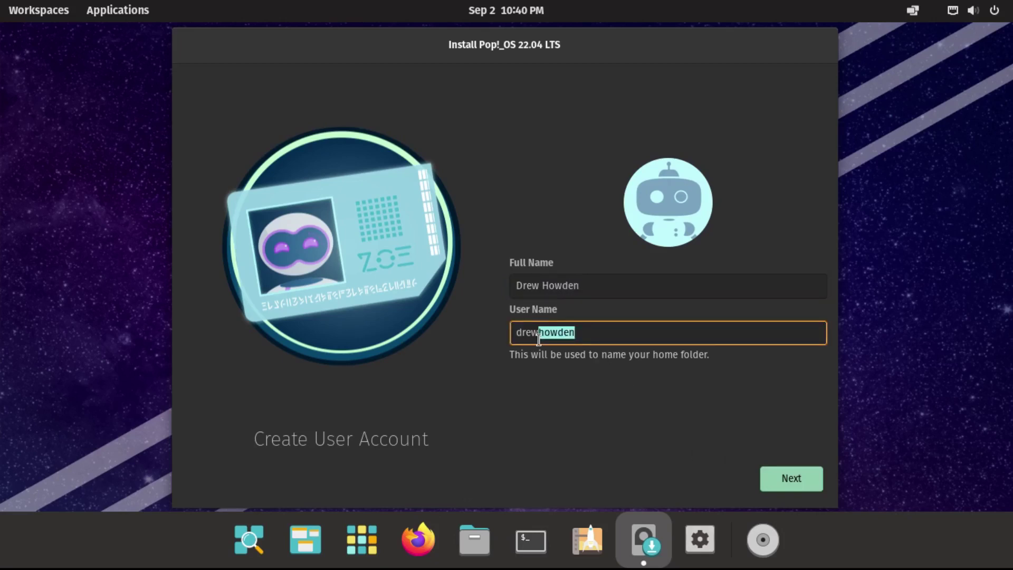
key(BackSpace)
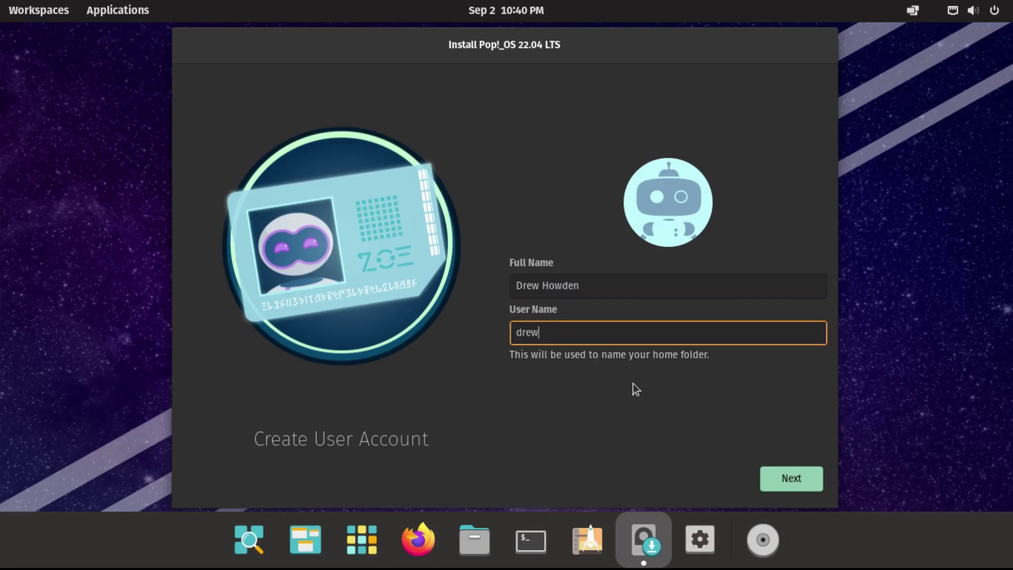
key(Return)
text(•••••••)
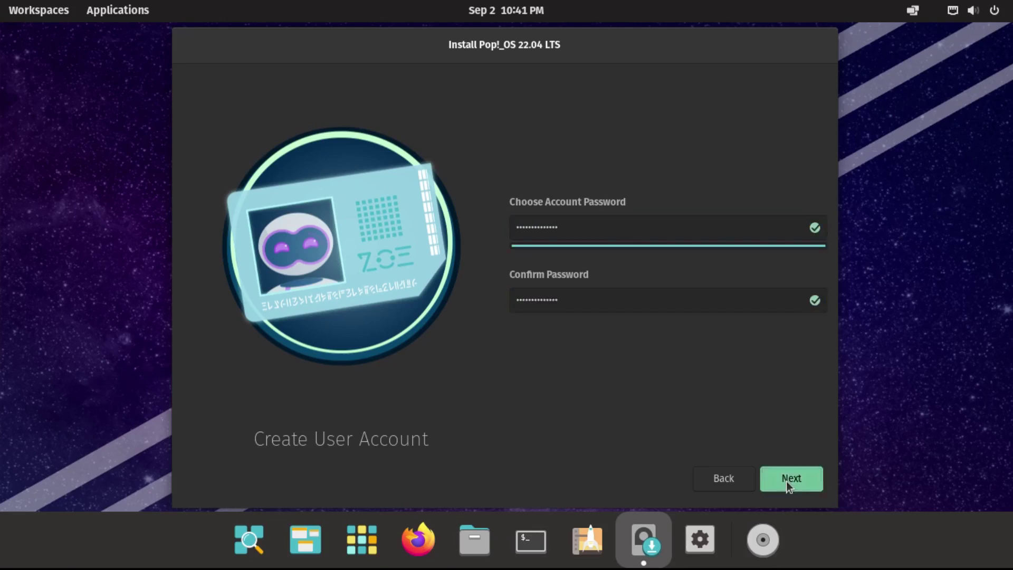
click(788, 480)
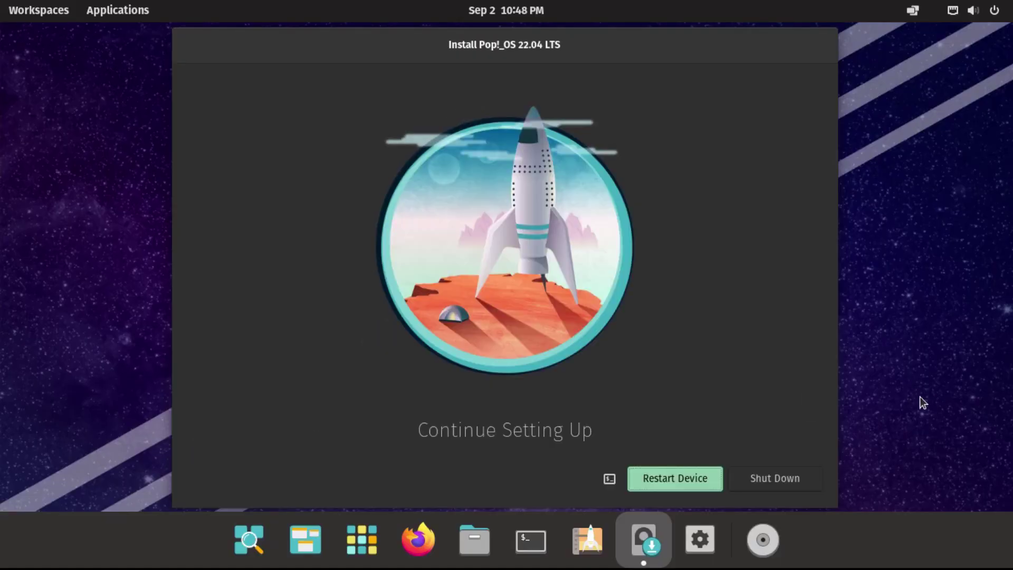
- Restart into the installed system and sign in to the new account with its password
click(675, 478)
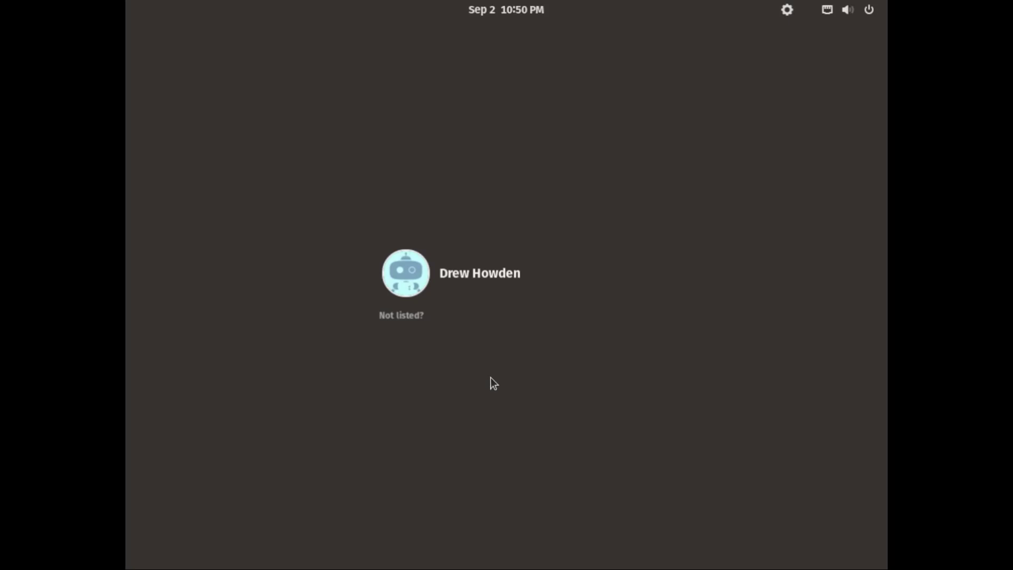
click(489, 288)
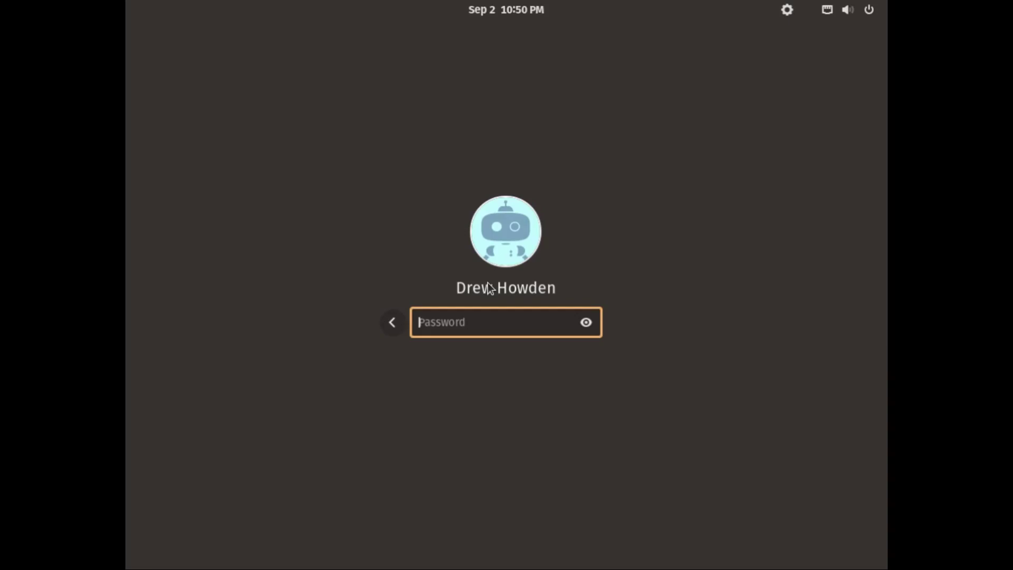
text(**************)
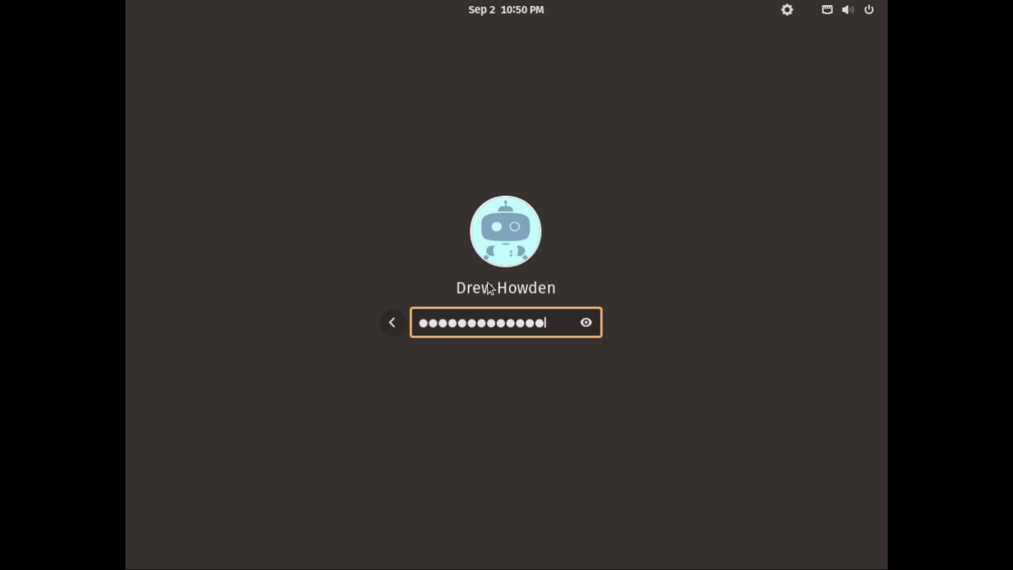
key(Return)
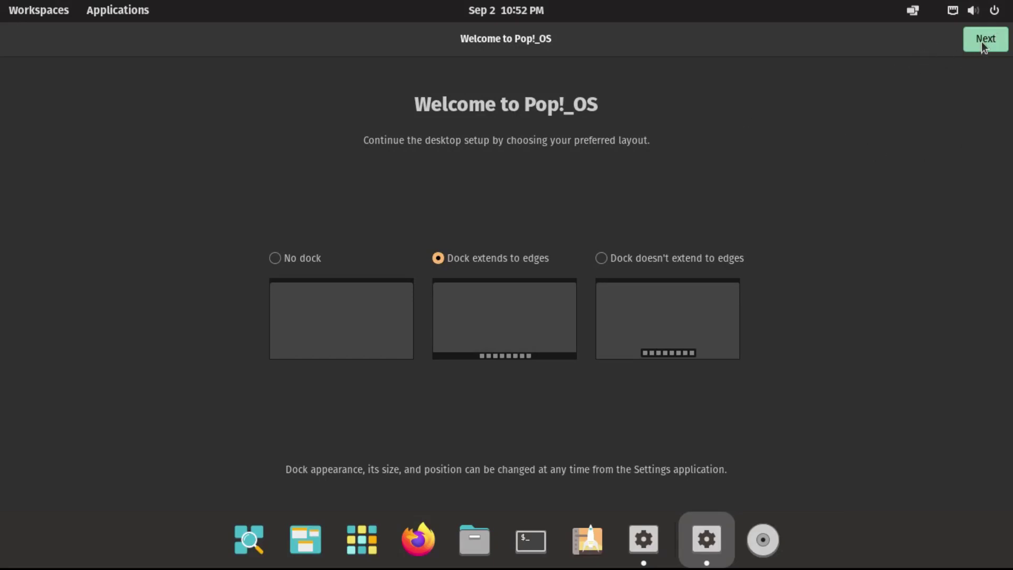
- Step through the Welcome pages, keeping the default dock layout and Dark appearance
click(980, 42)
click(976, 43)
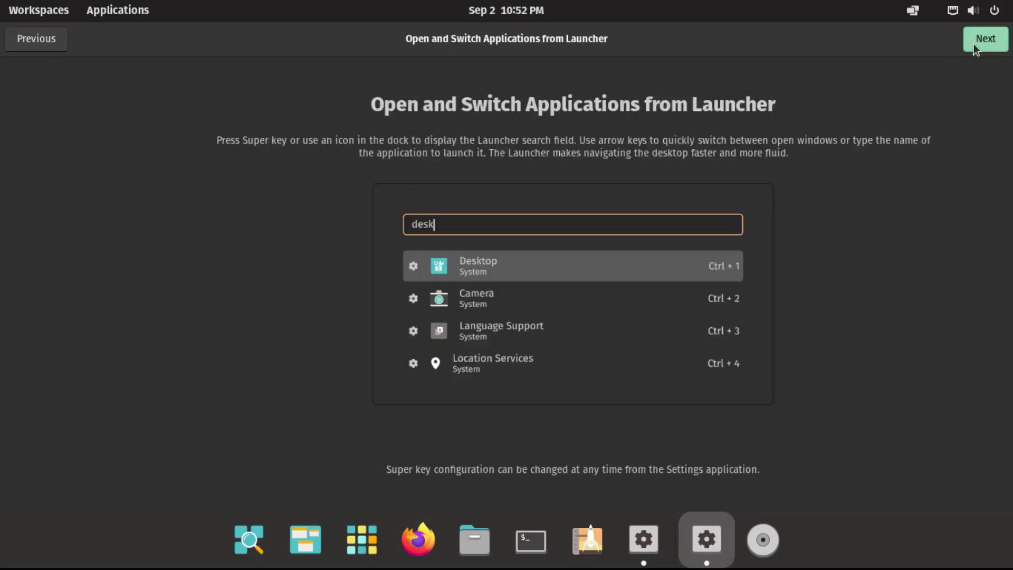
click(973, 44)
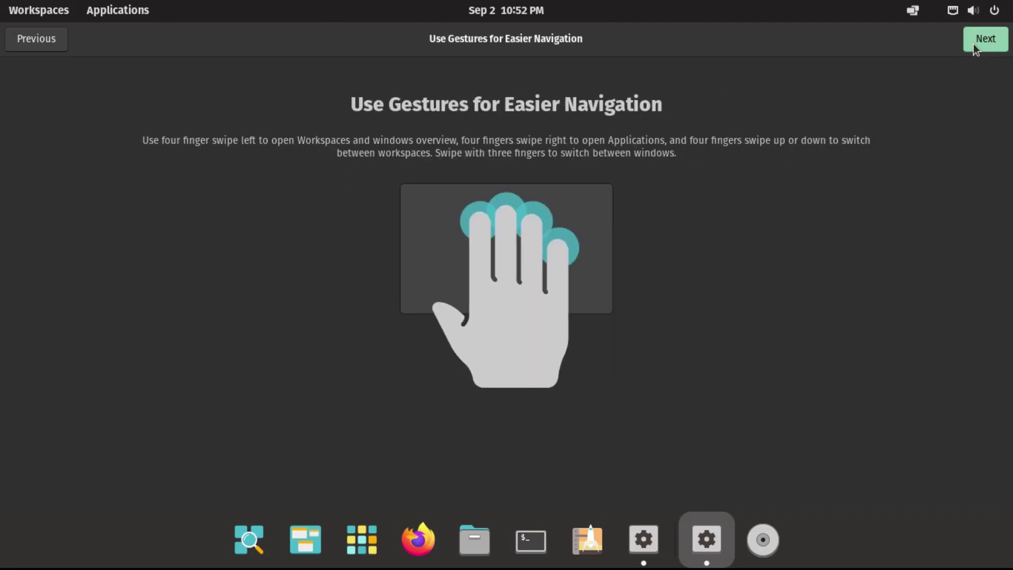
click(973, 44)
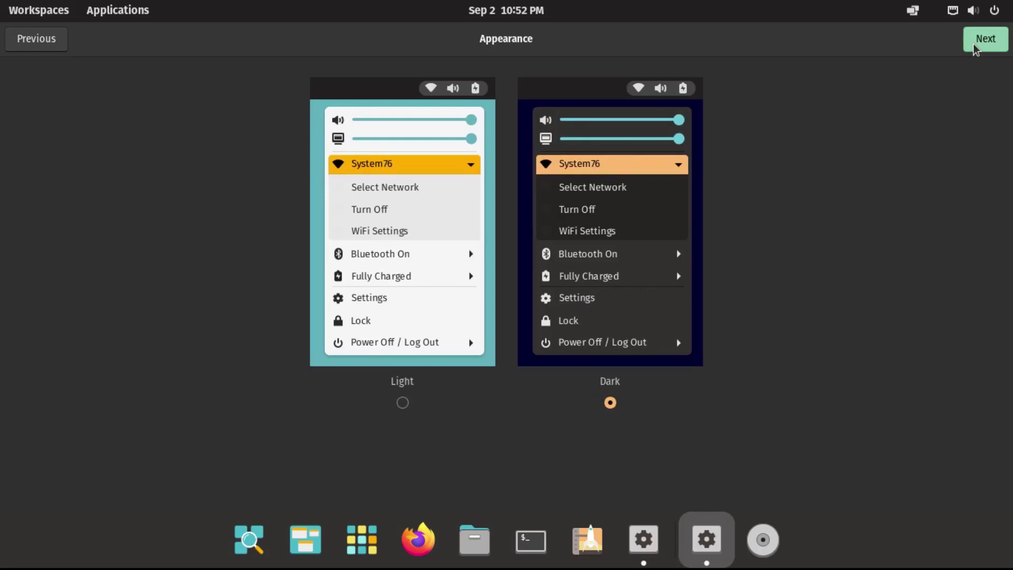
click(970, 41)
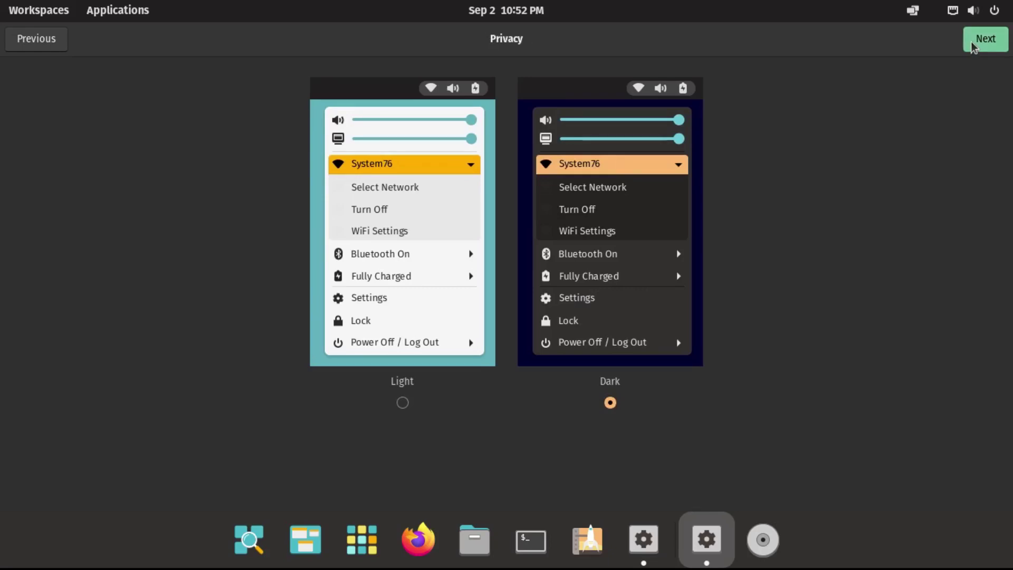
click(971, 42)
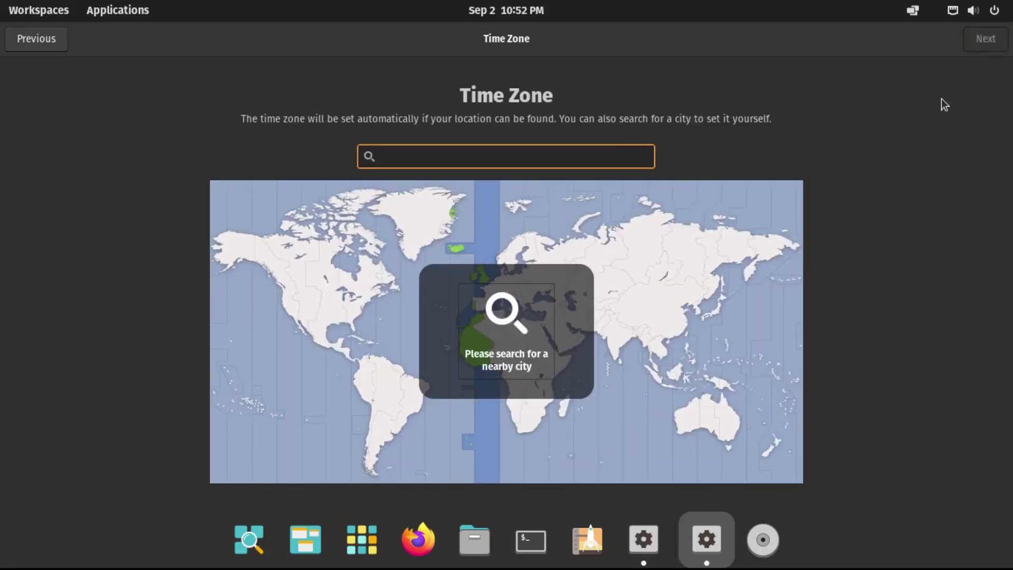
- Set the time zone to Toronto, Ontario, Canada, skip online accounts, and finish setup
text(Toronto)
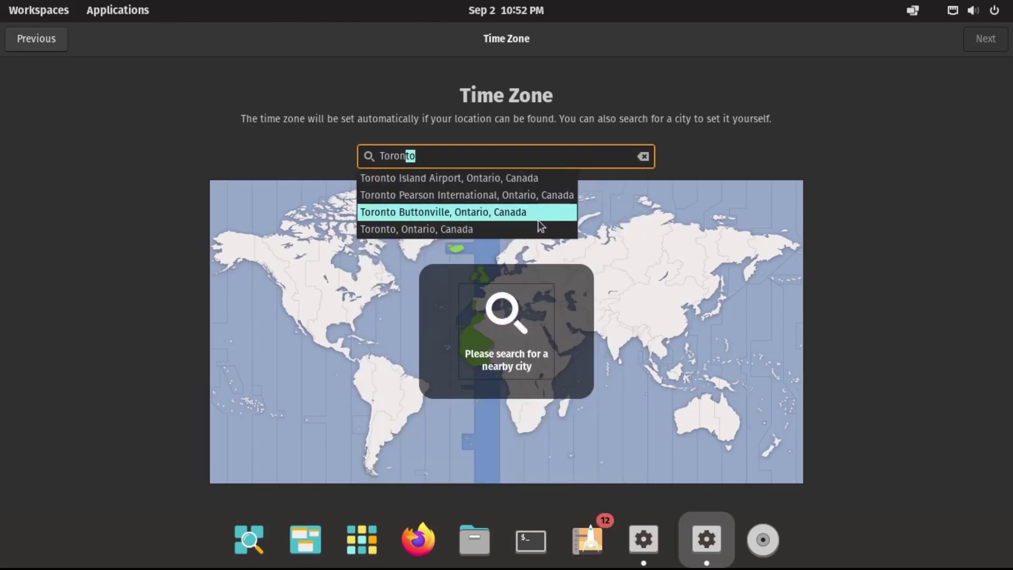
click(538, 226)
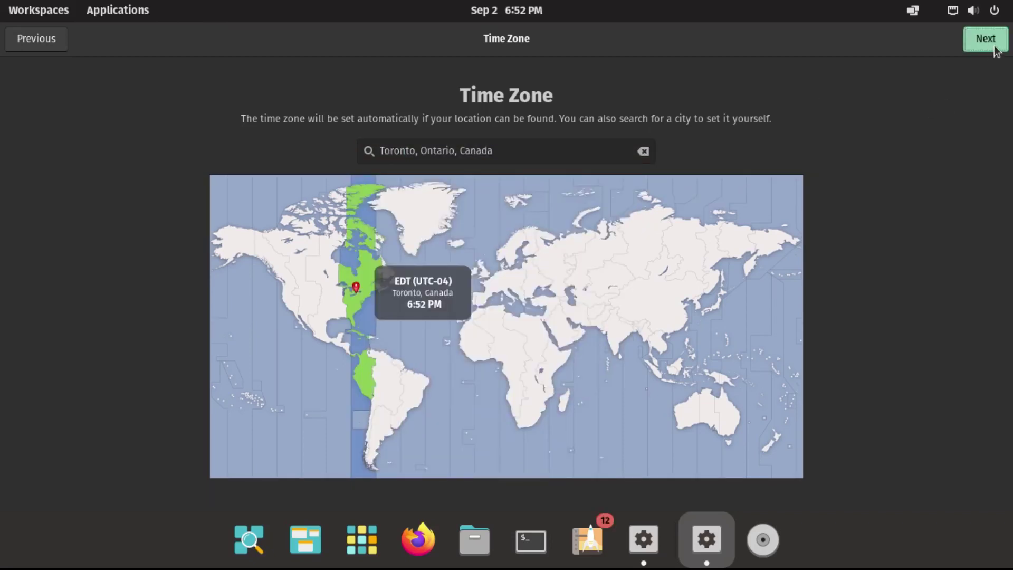
click(986, 41)
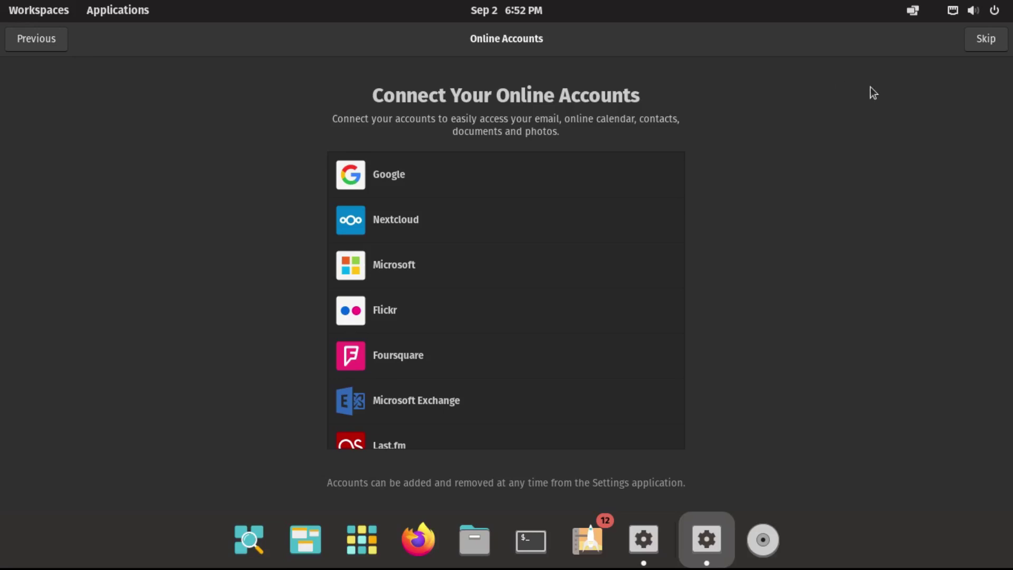
click(985, 38)
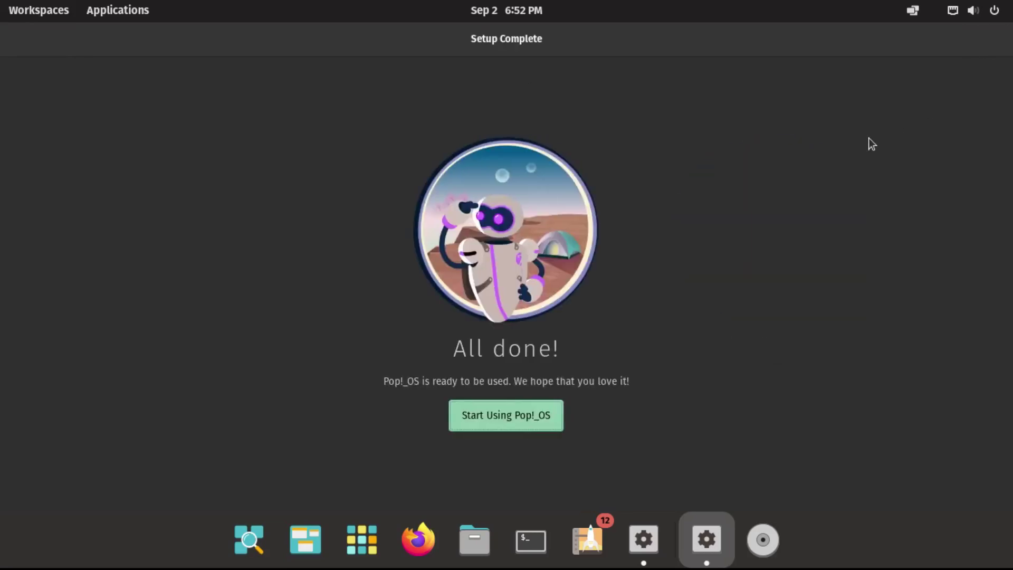
click(501, 418)
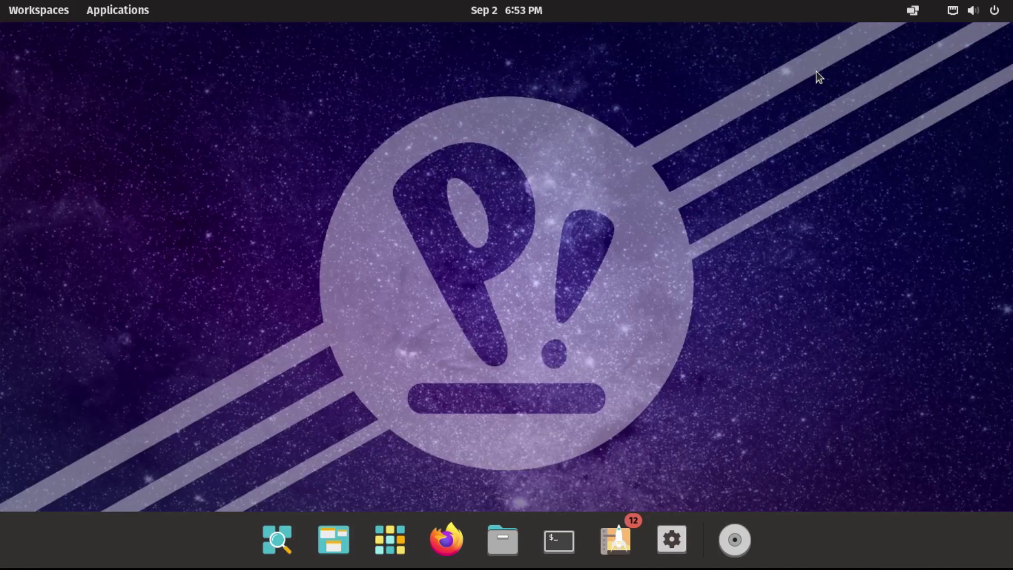
- Launch Disks and browse the EFI partition's EFI folder to the Microsoft boot folder
key(super)
text(di)
key(Return)
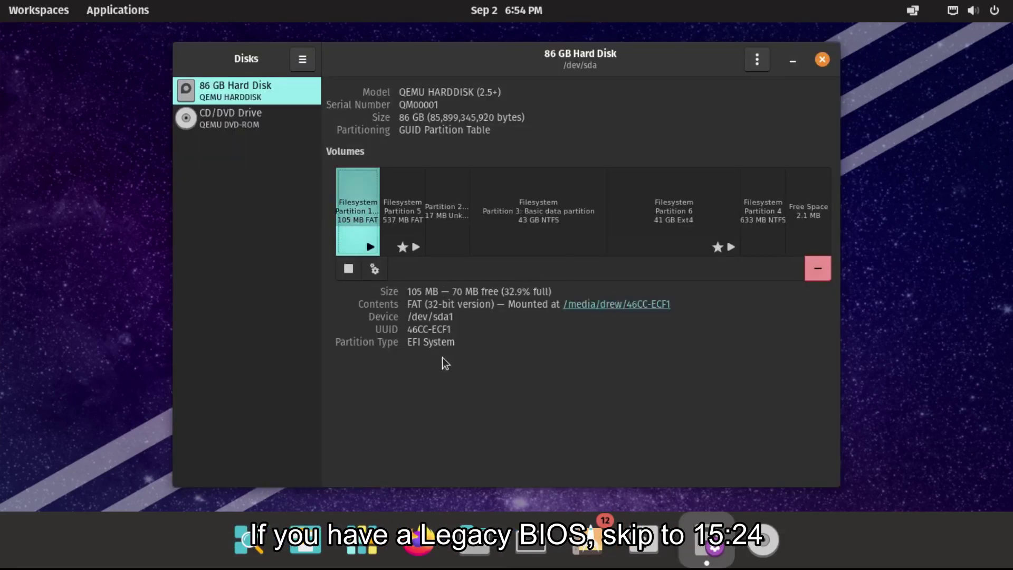
click(591, 306)
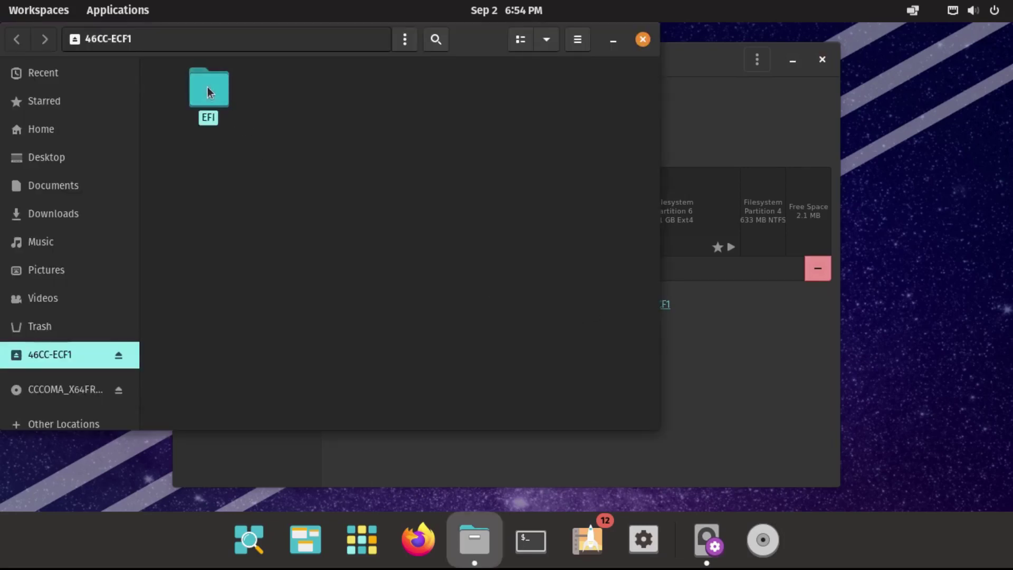
double_click(208, 88)
click(299, 94)
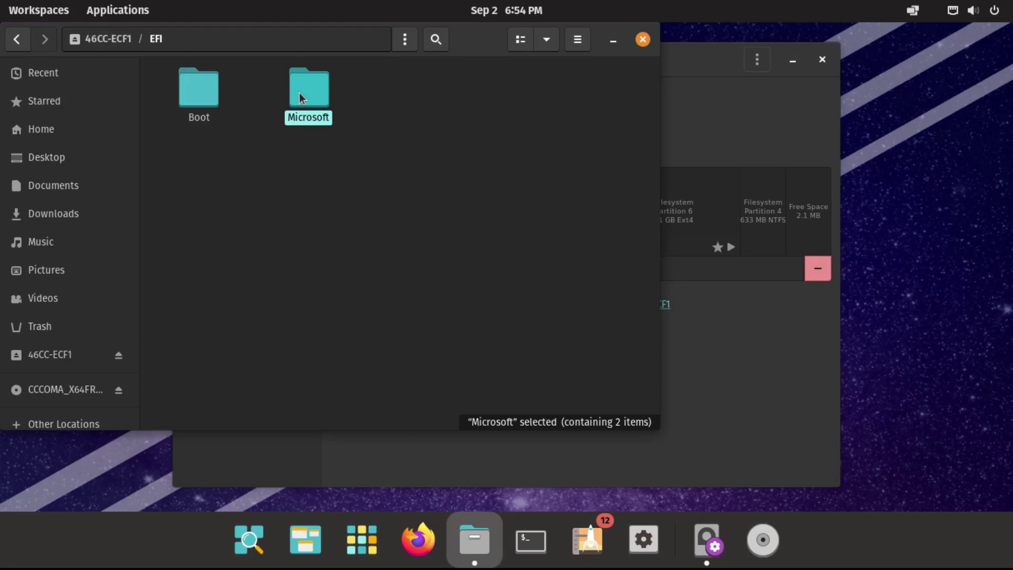
- Open /boot/efi/EFI as administrator and check the progress of the 185-file copy into EFI
click(63, 421)
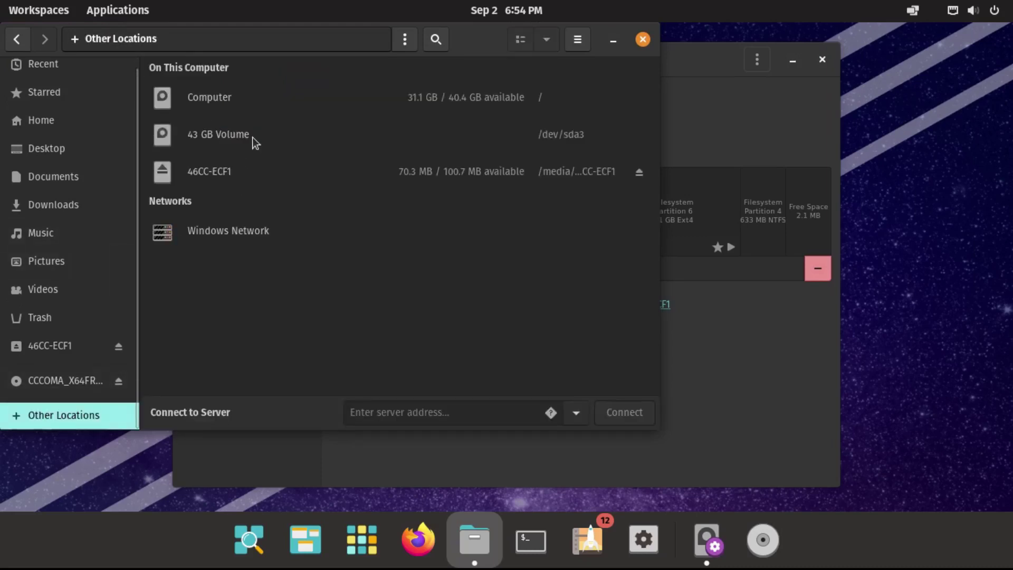
click(233, 103)
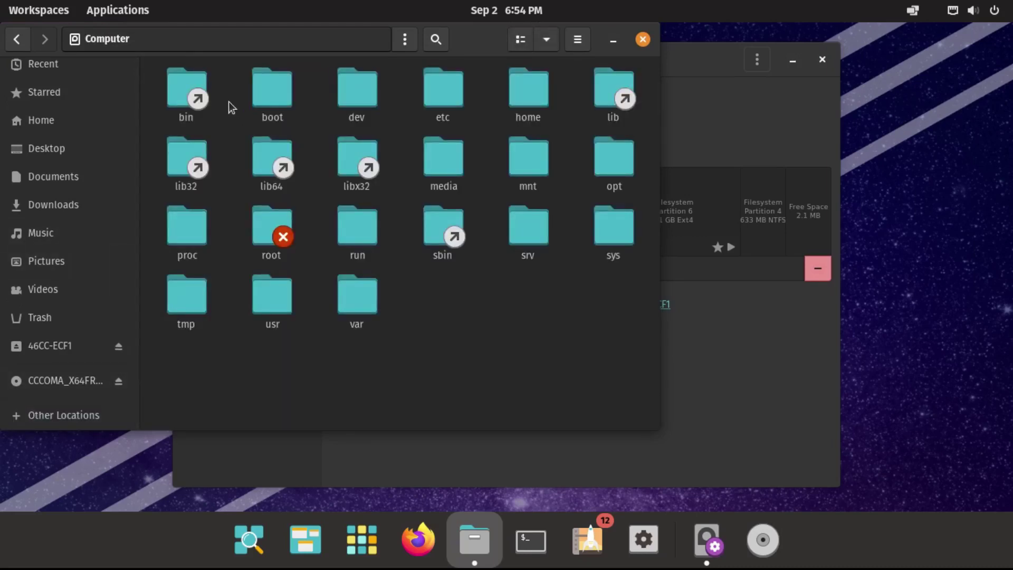
double_click(278, 84)
click(180, 97)
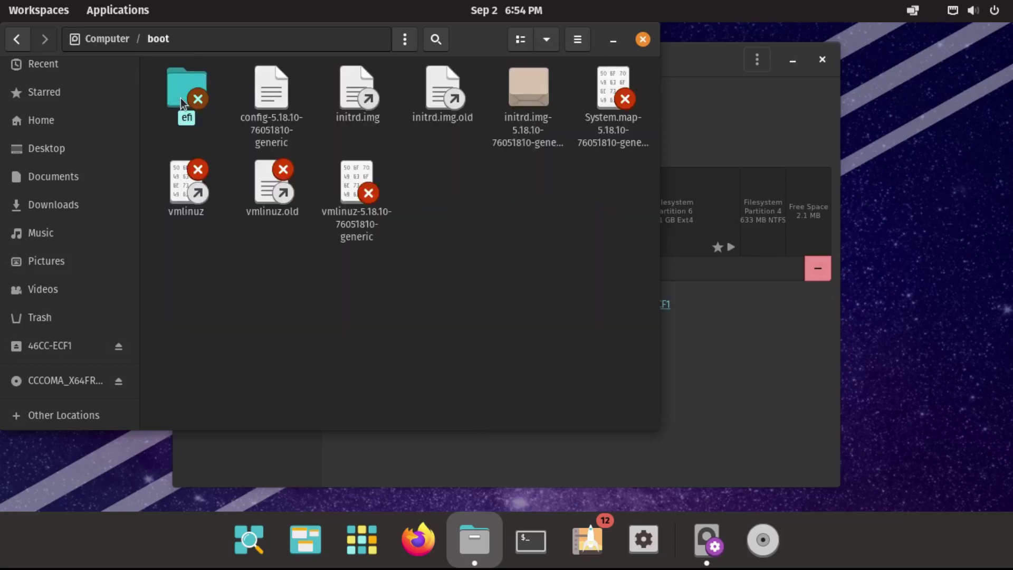
double_click(180, 98)
text(********)
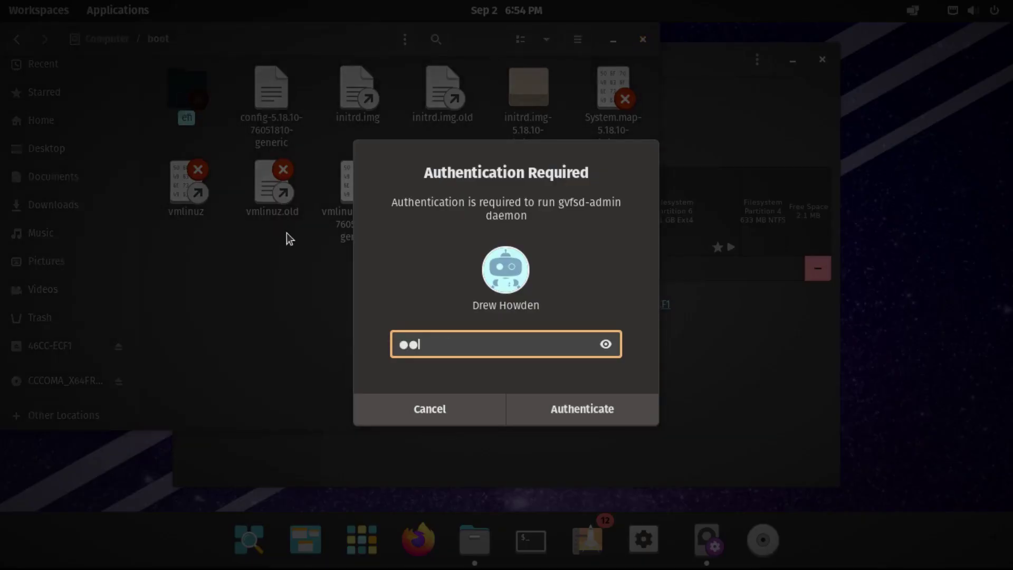
text(******)
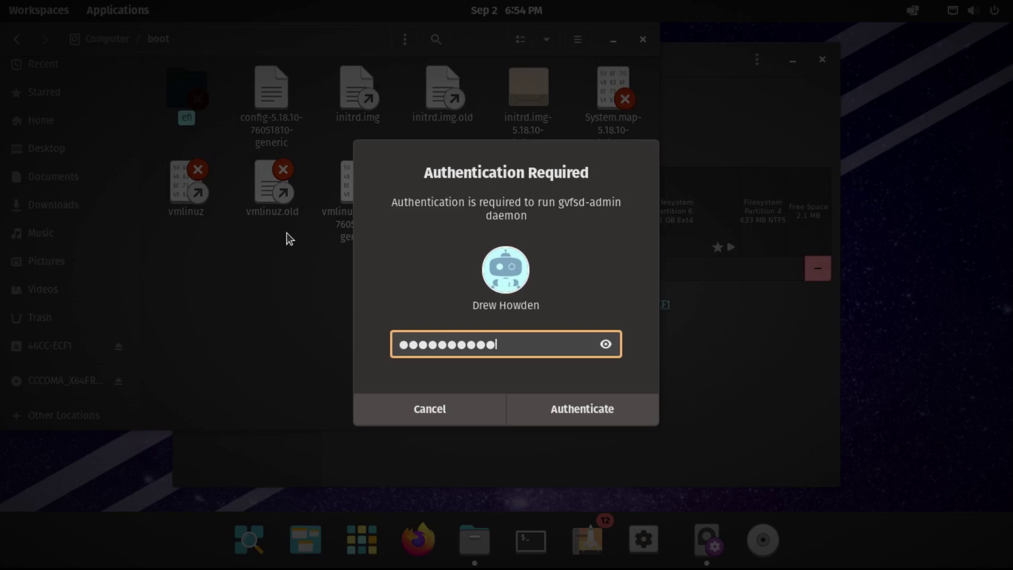
key(Return)
text(*****)
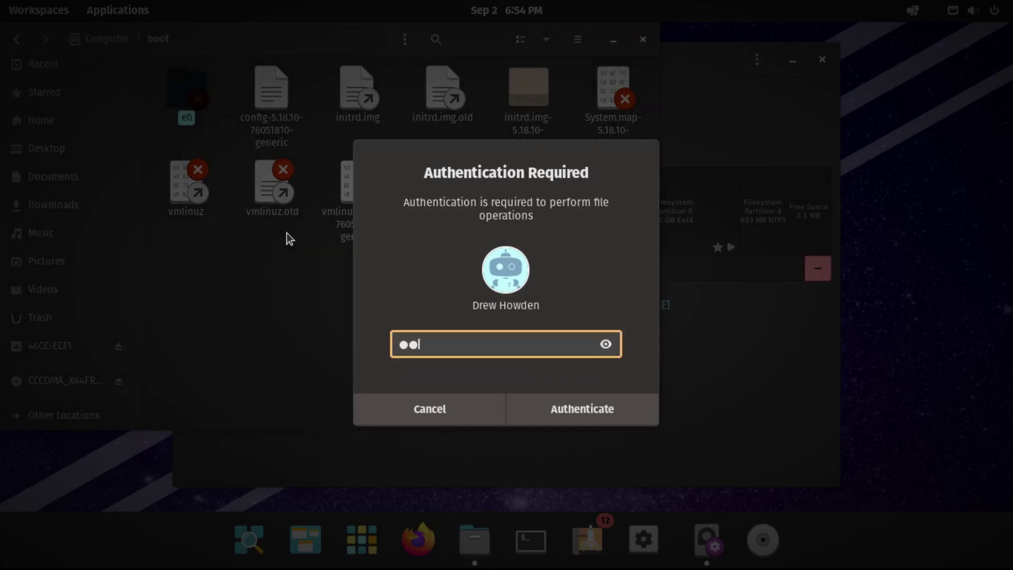
key(Return)
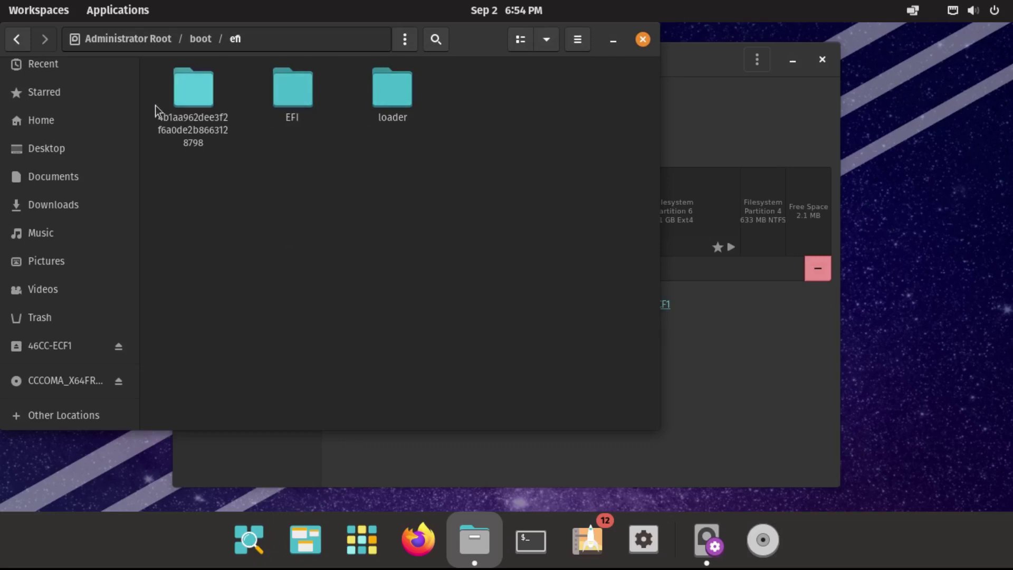
double_click(281, 100)
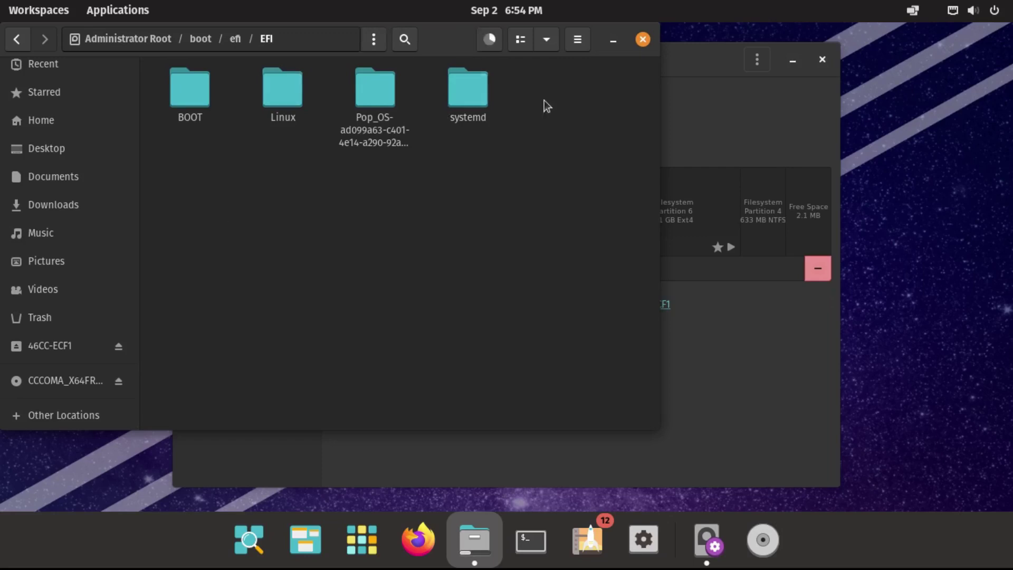
click(490, 42)
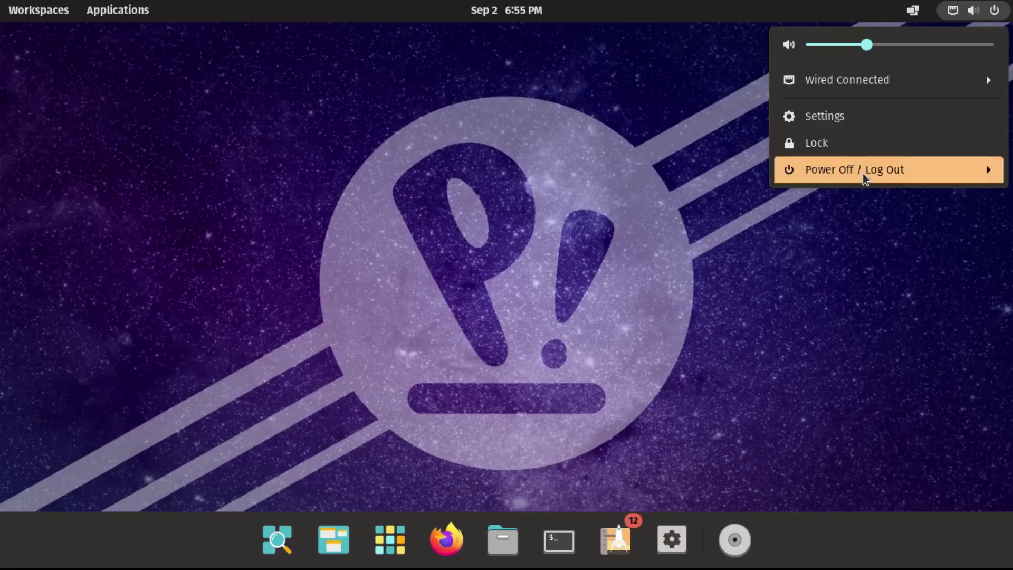
- Restart the system and browse the systemd-boot entries Pop!_OS and Windows Boot Manager
click(862, 173)
click(847, 226)
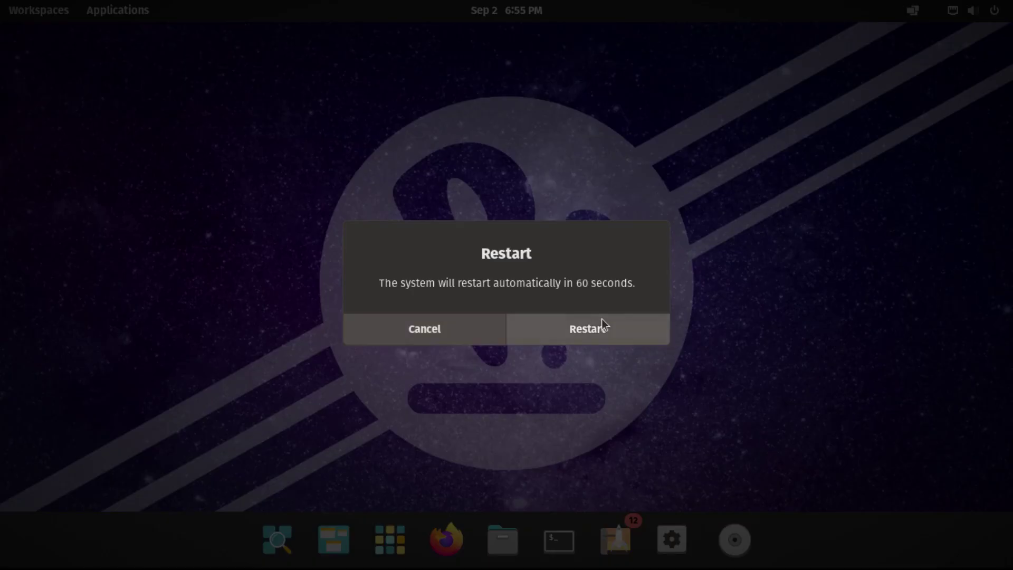
click(604, 324)
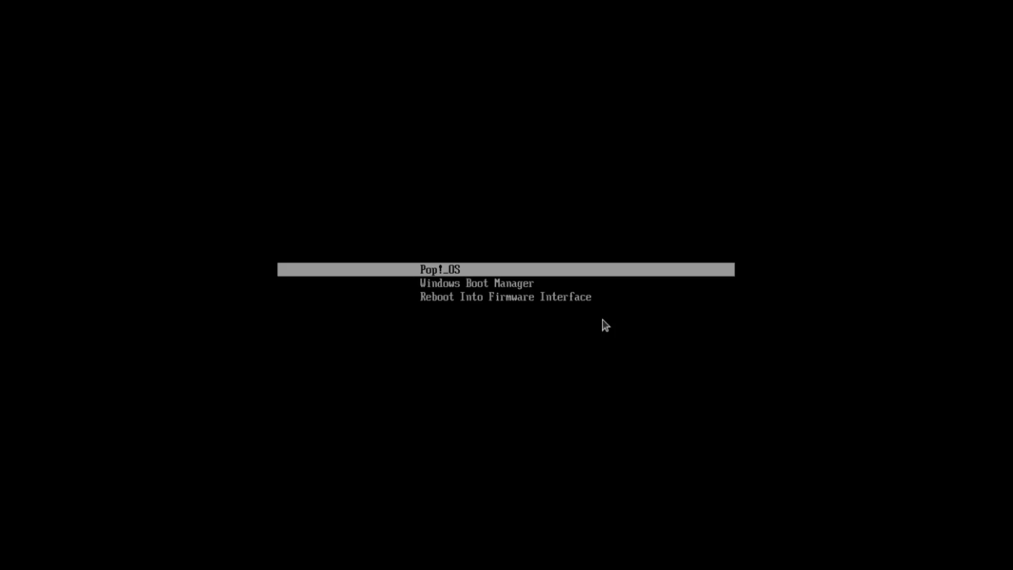
key(Down)
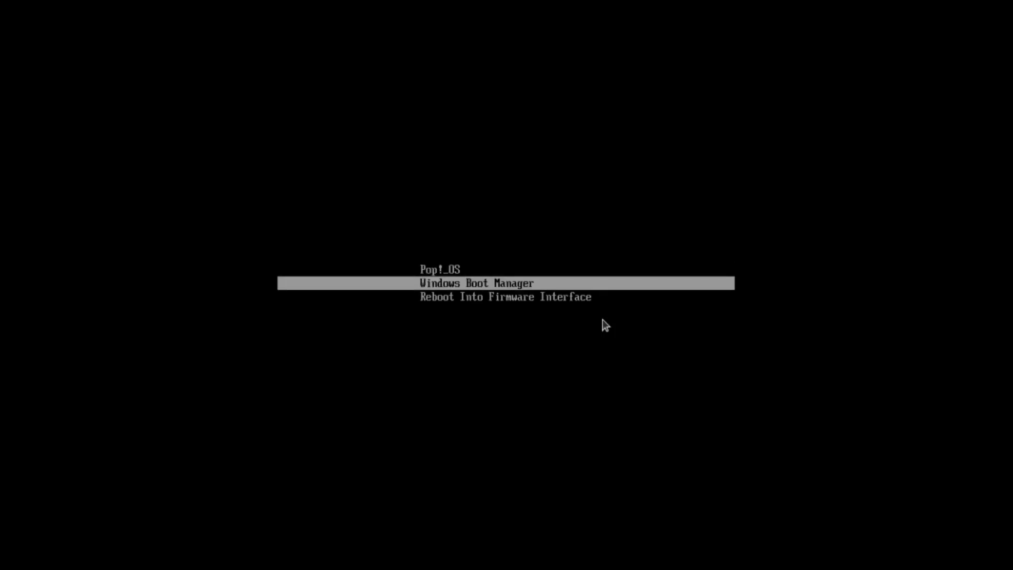
key(Up)
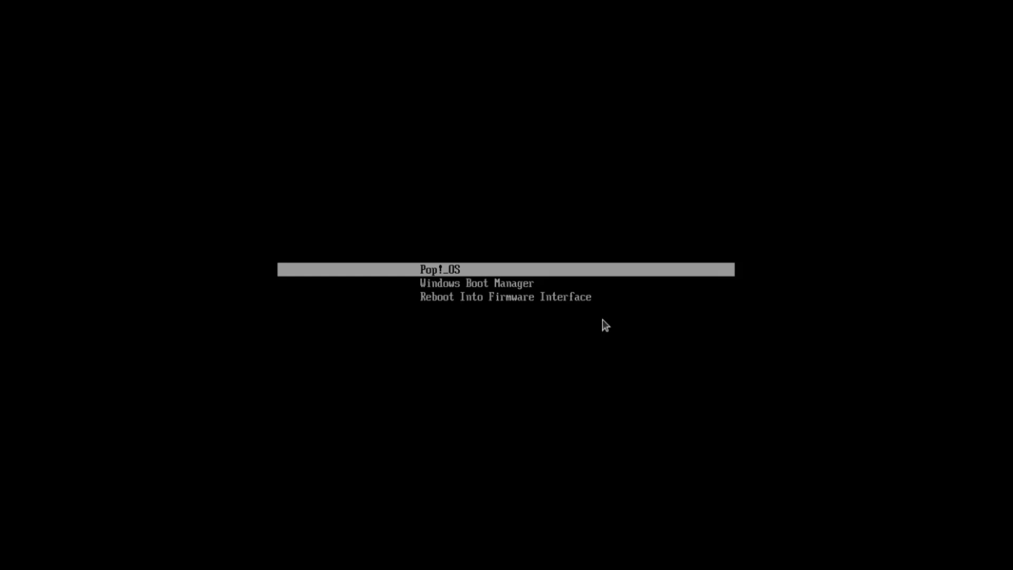
key(Down)
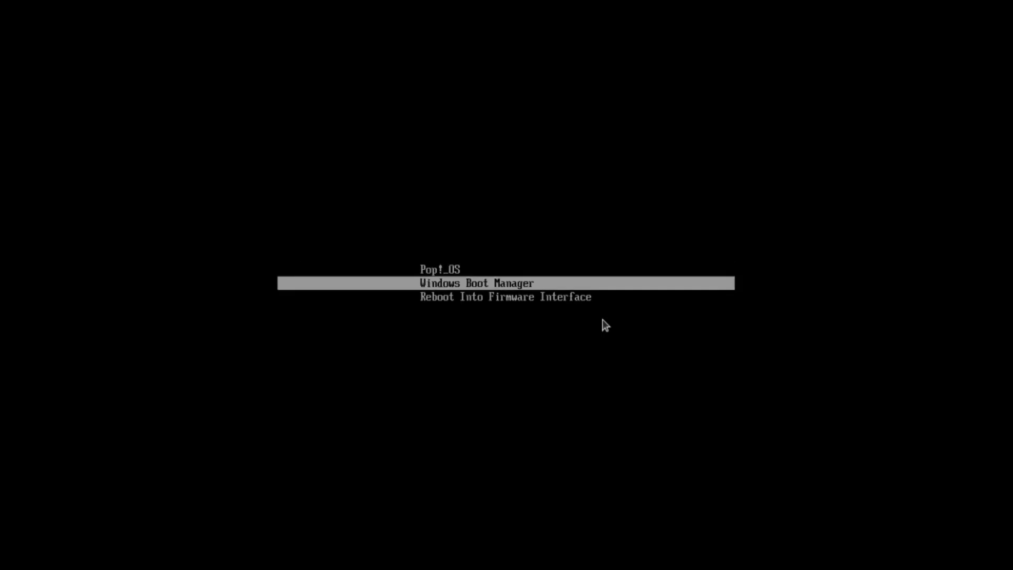
key(Up)
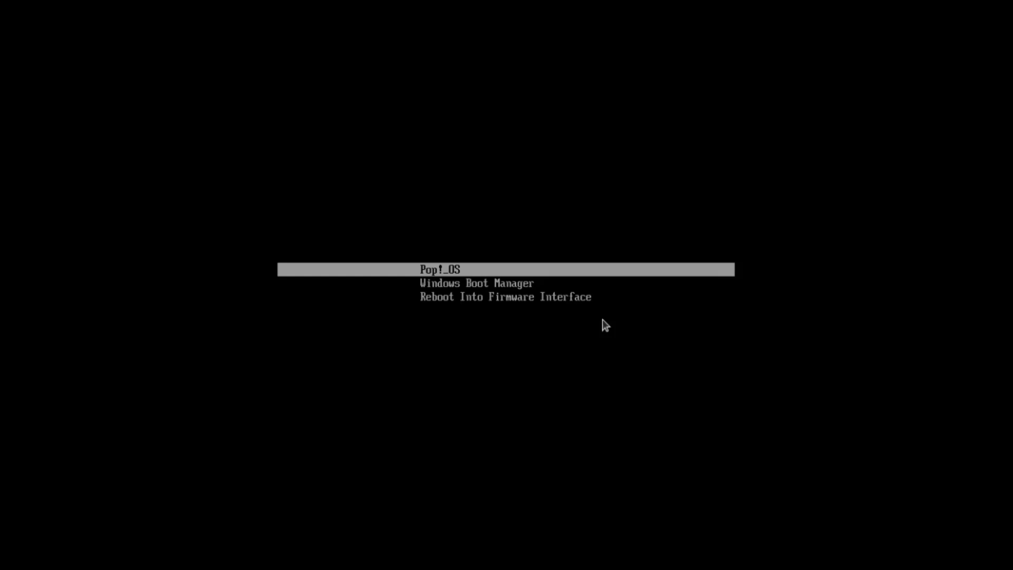
- Set the systemd-boot menu timeout to 10 s
key(plus)
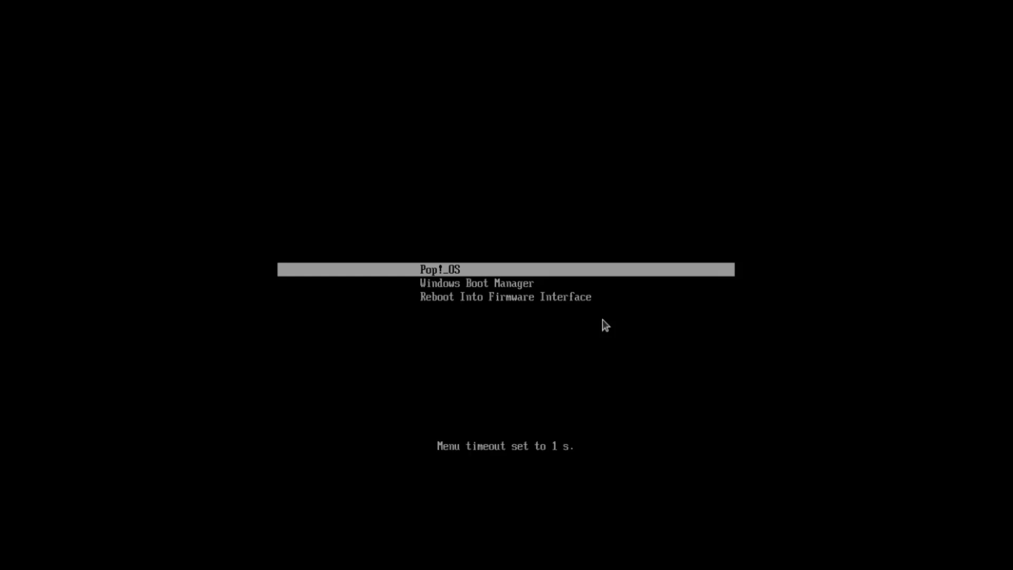
key(plus)
key(plus)
key(plus)
key(plus)
key(plus)
key(plus)
key(plus)
key(plus)
key(plus)
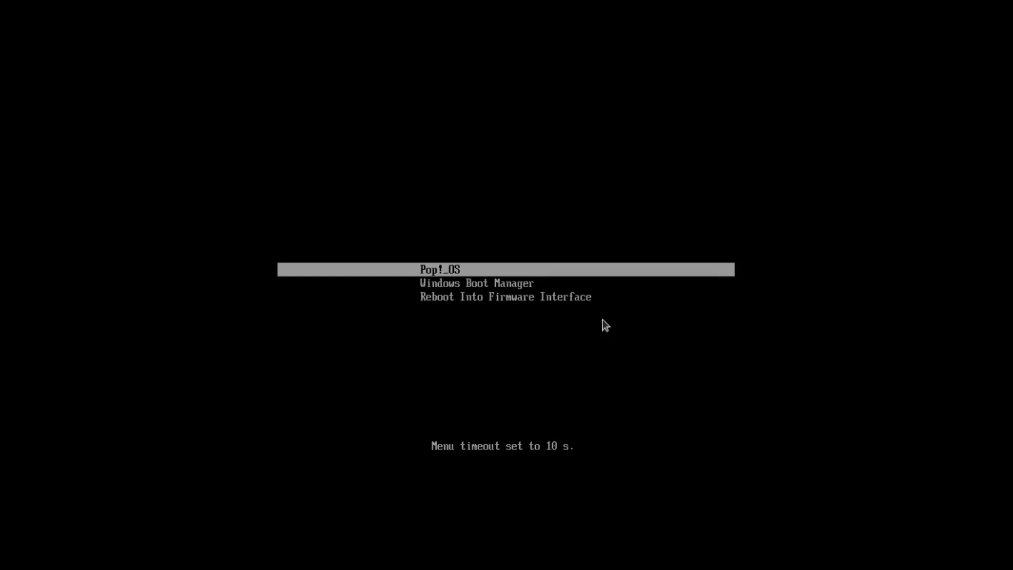
key(minus)
key(minus)
key(minus)
key(minus)
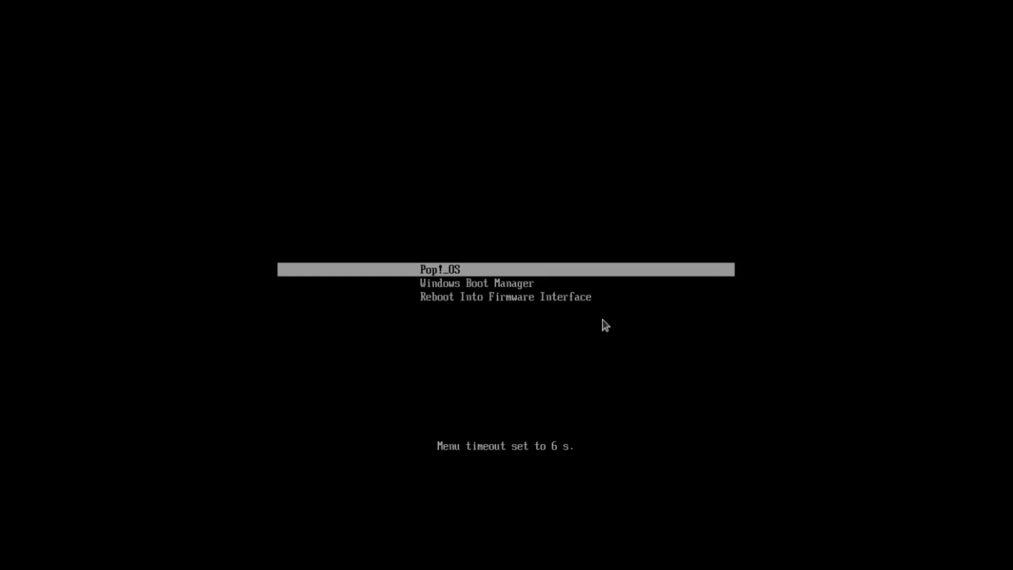
key(minus)
key(plus)
key(plus)
key(plus)
key(plus)
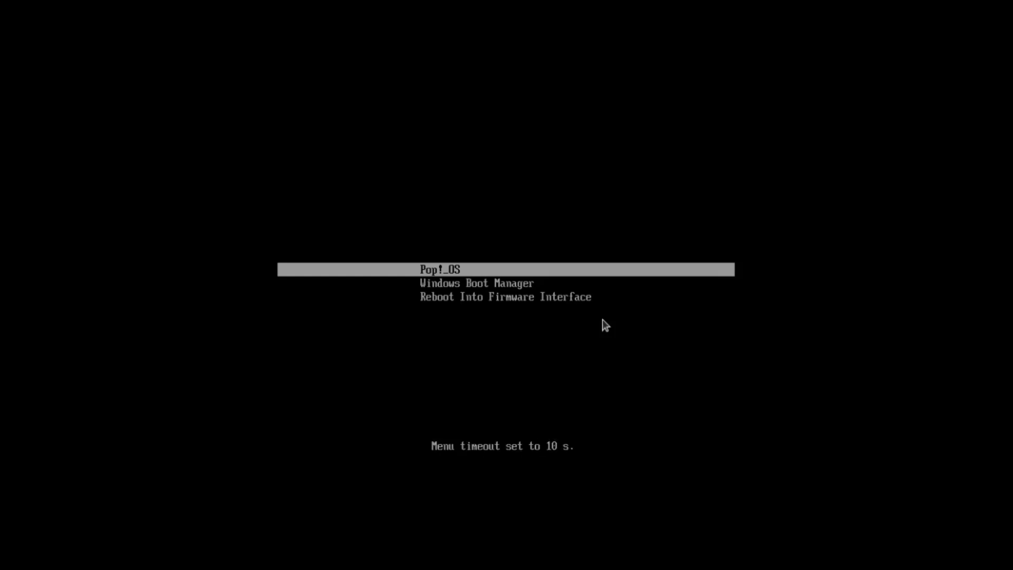
- Make Windows Boot Manager the default entry, then clear it and return to Pop!_OS
key(Down)
key(d)
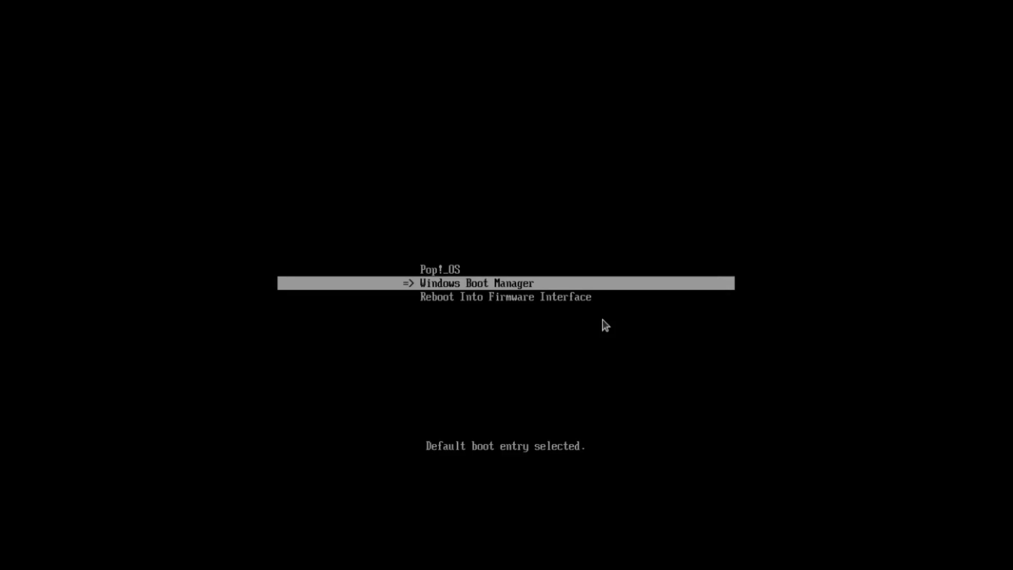
key(d)
key(d)
key(Down)
key(Up)
key(d)
key(Up)
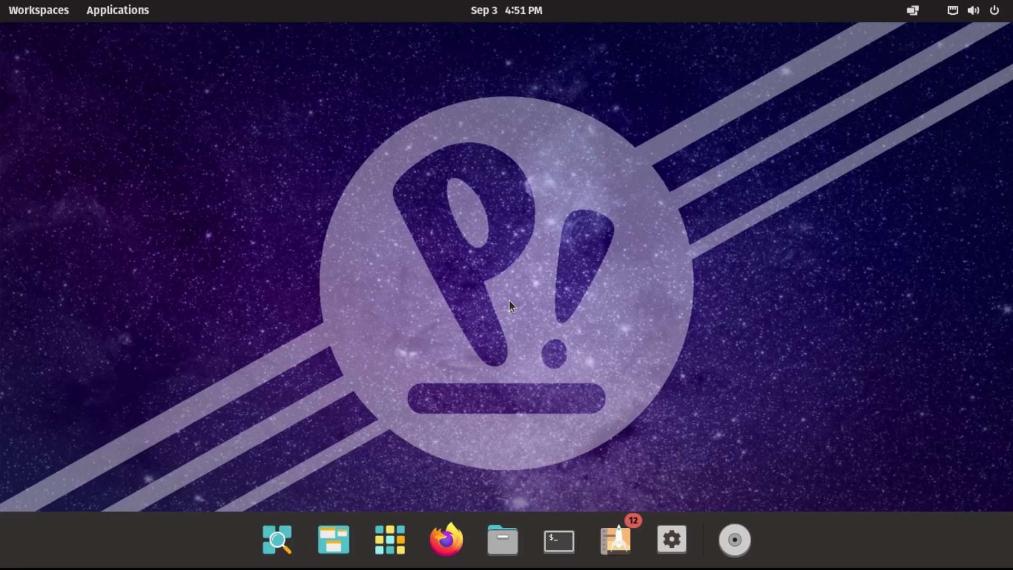
- Install os-prober with apt in a maximized Terminal, then open /etc/default/grub in nano
click(552, 534)
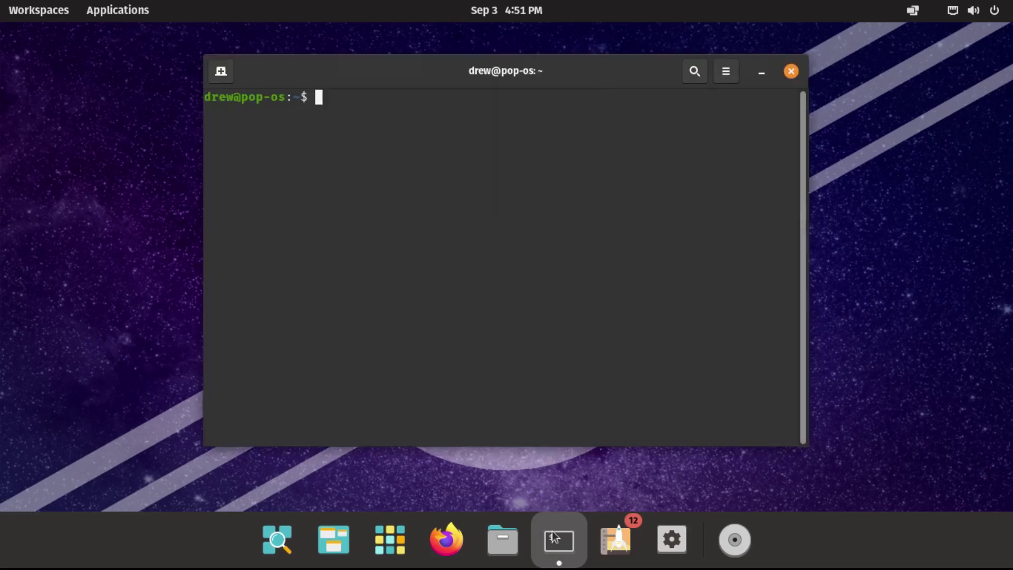
double_click(631, 84)
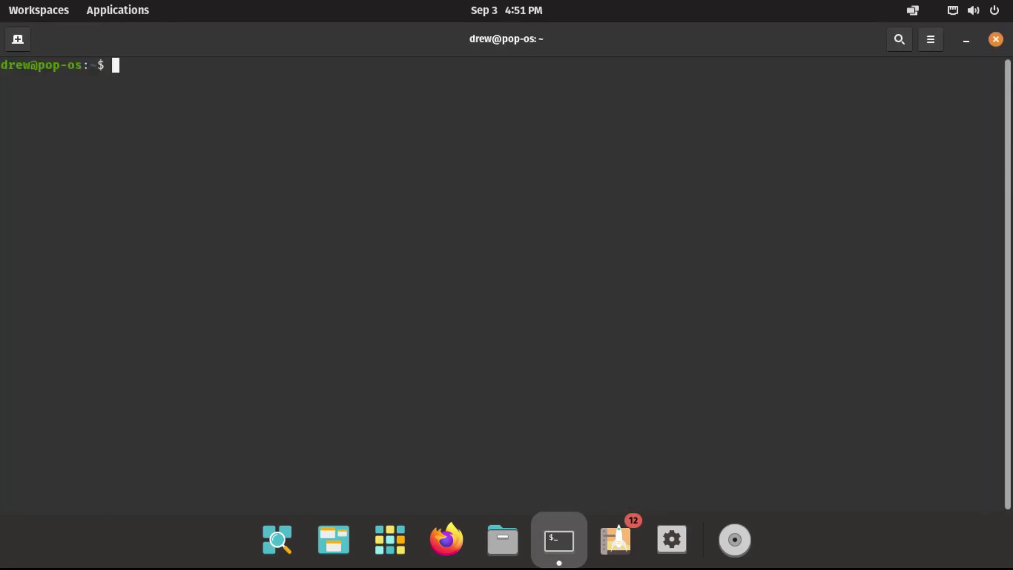
text(sudo apt install )
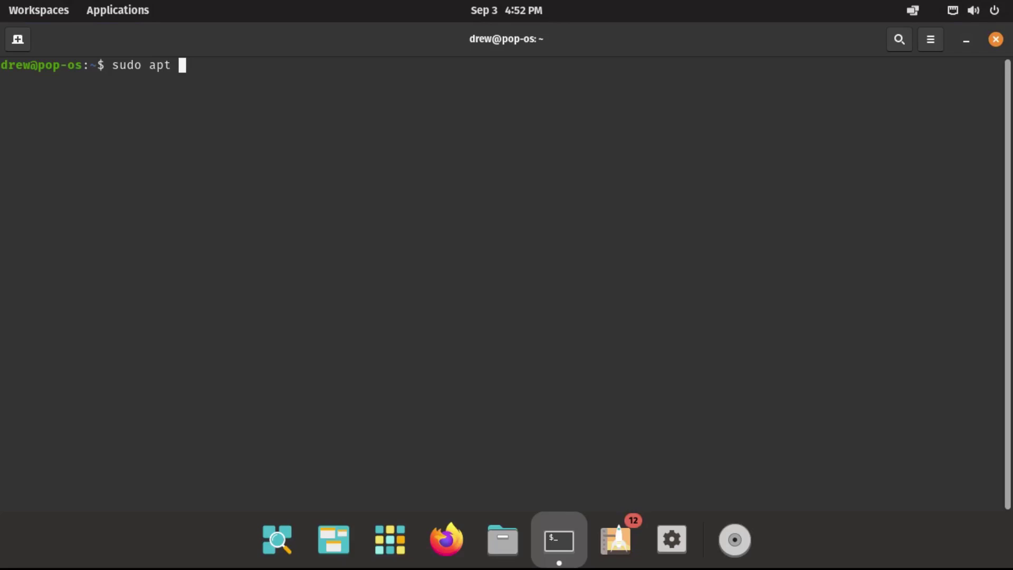
text(o)
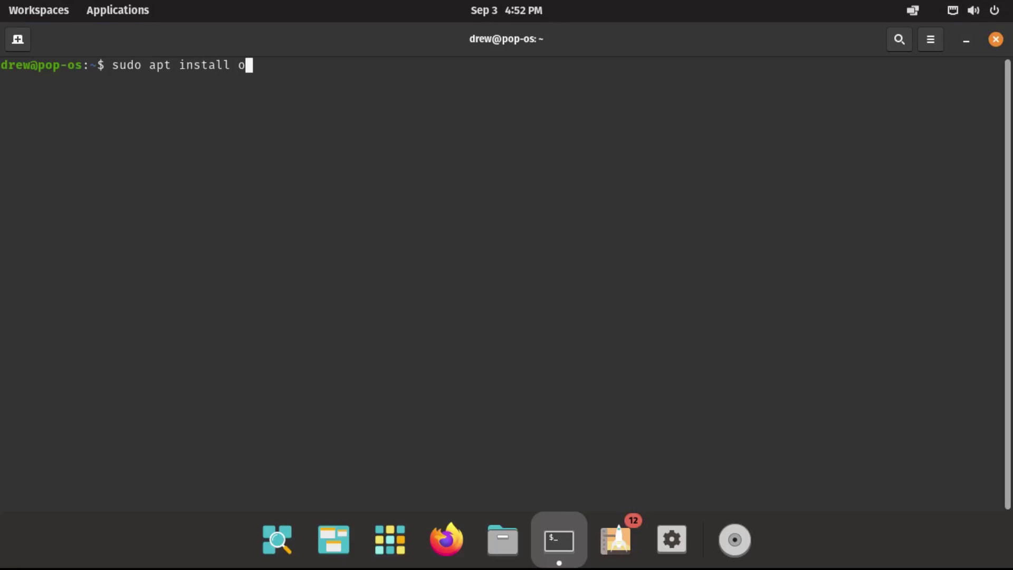
text(s-prober)
key(Return)
key(Return)
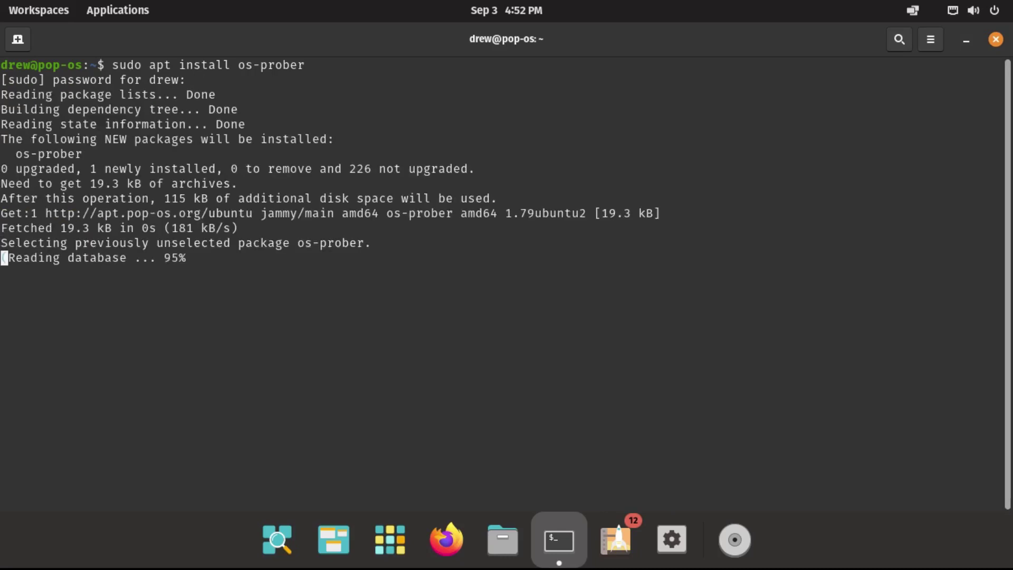
text(sudo )
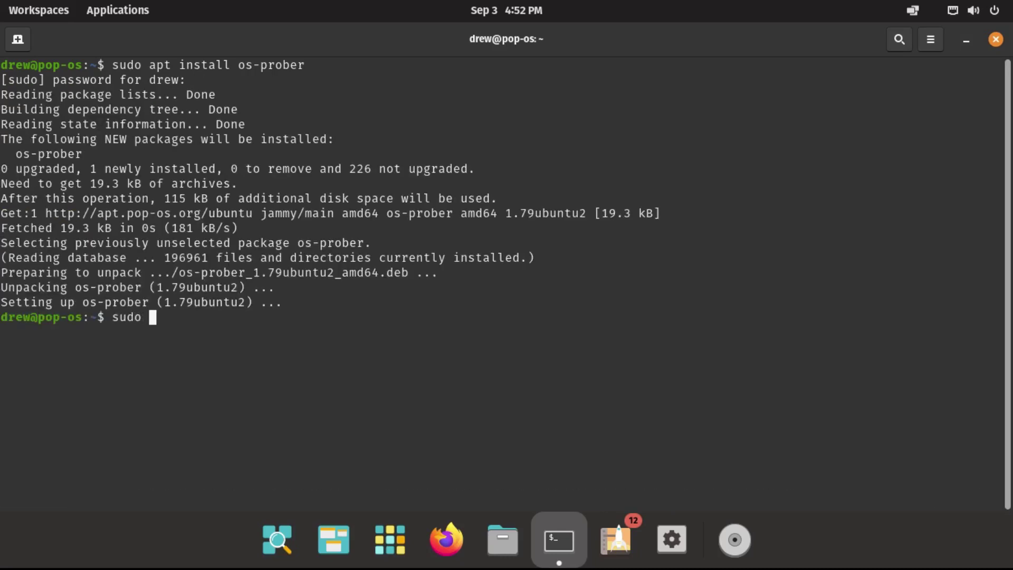
text(nano /etc/default/)
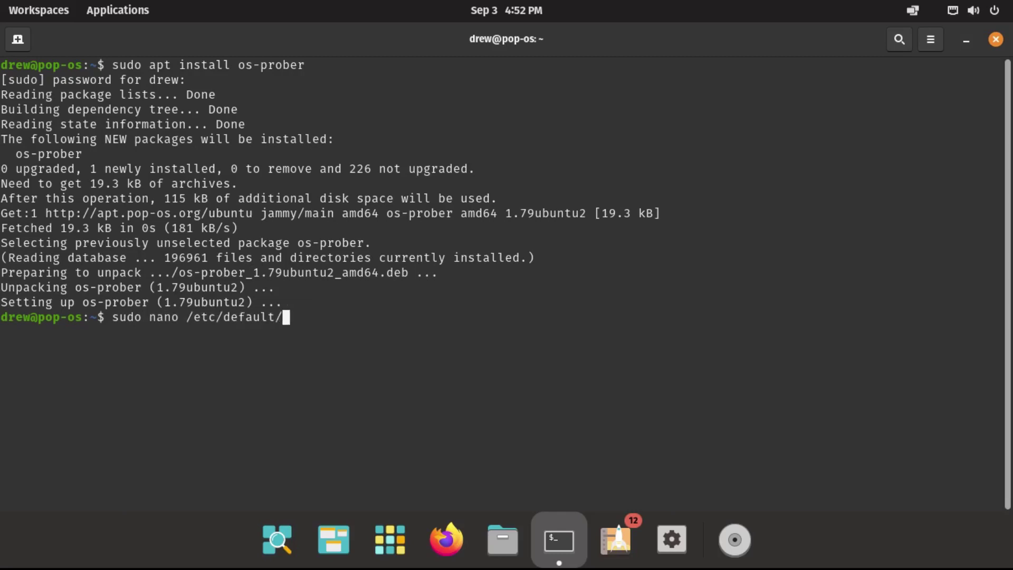
text(grub)
key(Return)
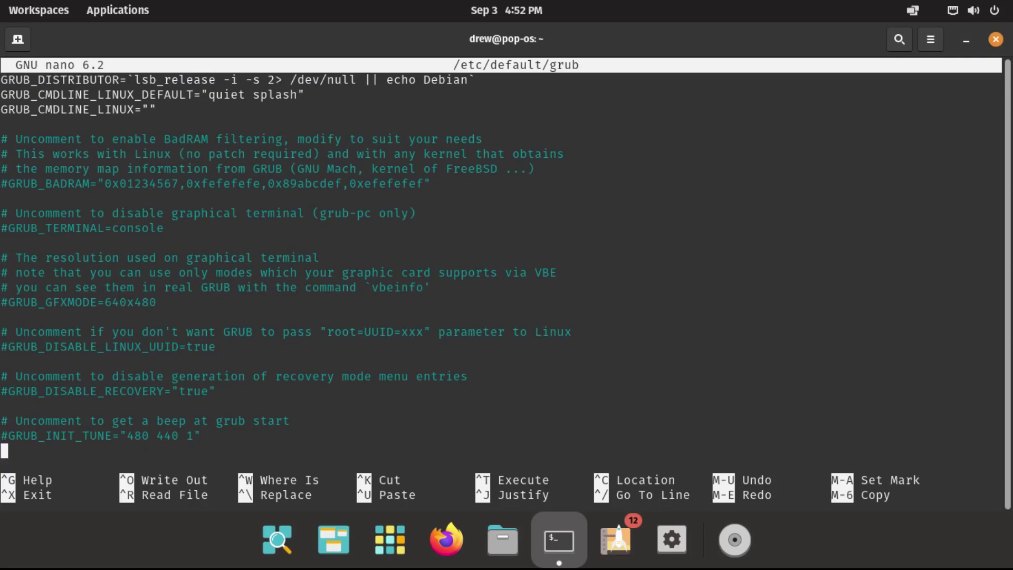
- Append GRUB_DISABLE_OS_PROBER=false, save /etc/default/grub, and run sudo update-grub
text(GRUB_DISABLE_)
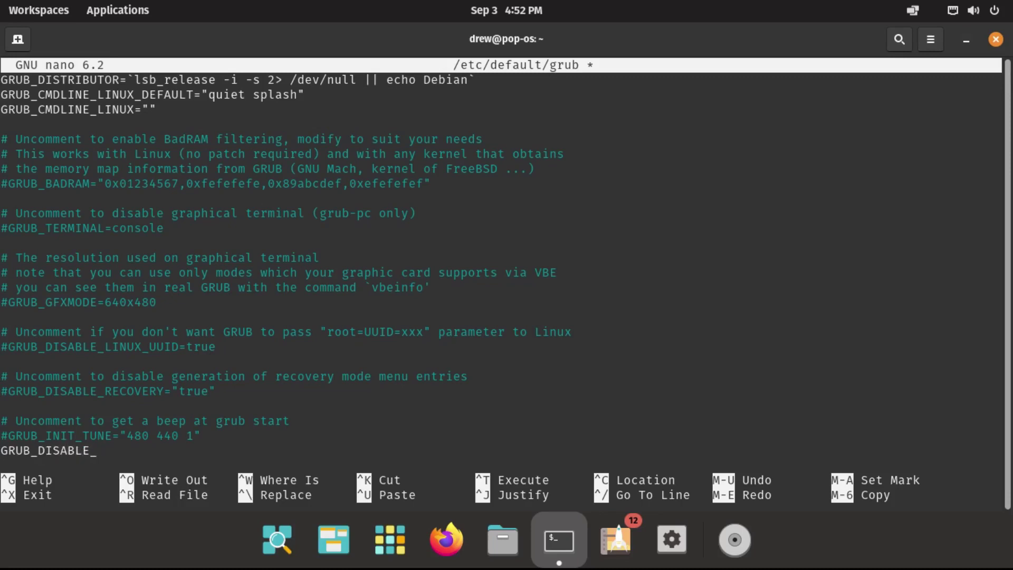
text(OS_PROBER=)
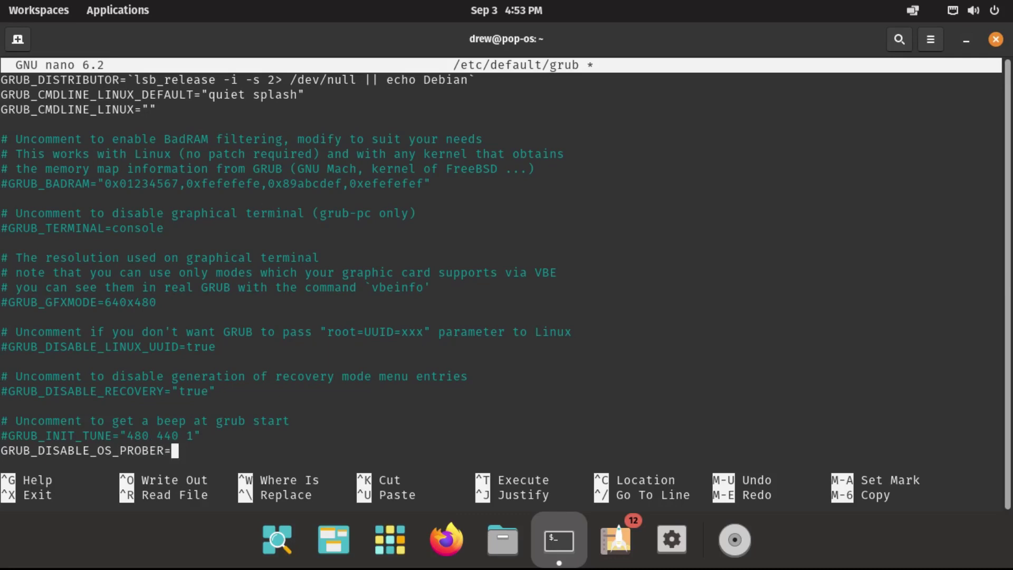
text(false)
key(ctrl+x)
key(y)
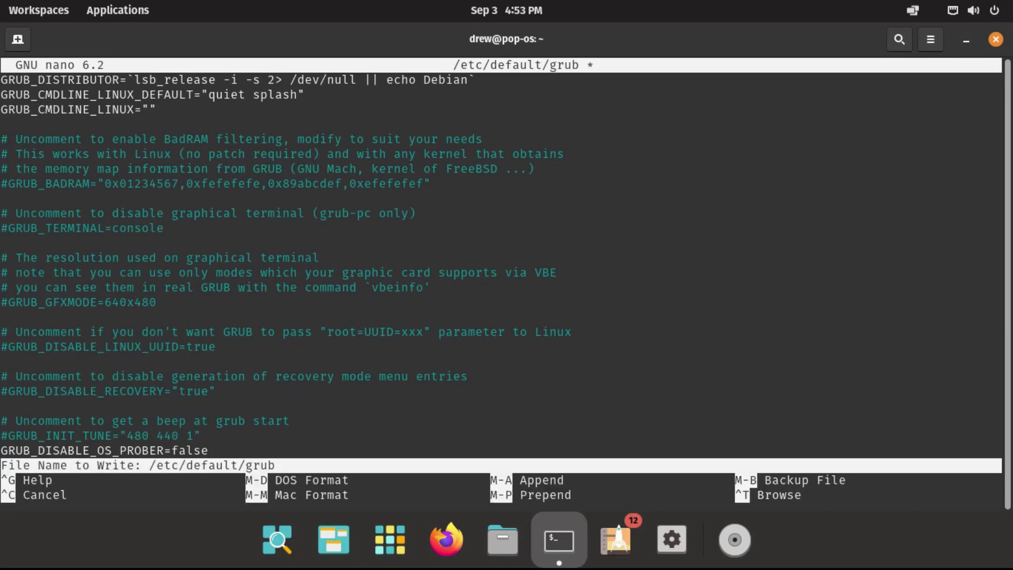
key(Return)
text(sudo)
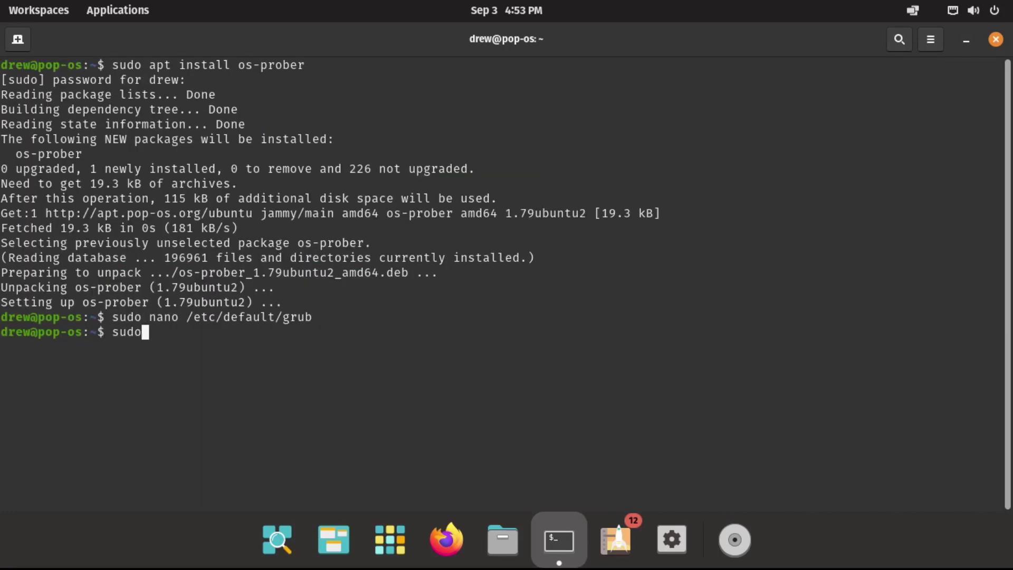
text( update-grub)
key(Return)
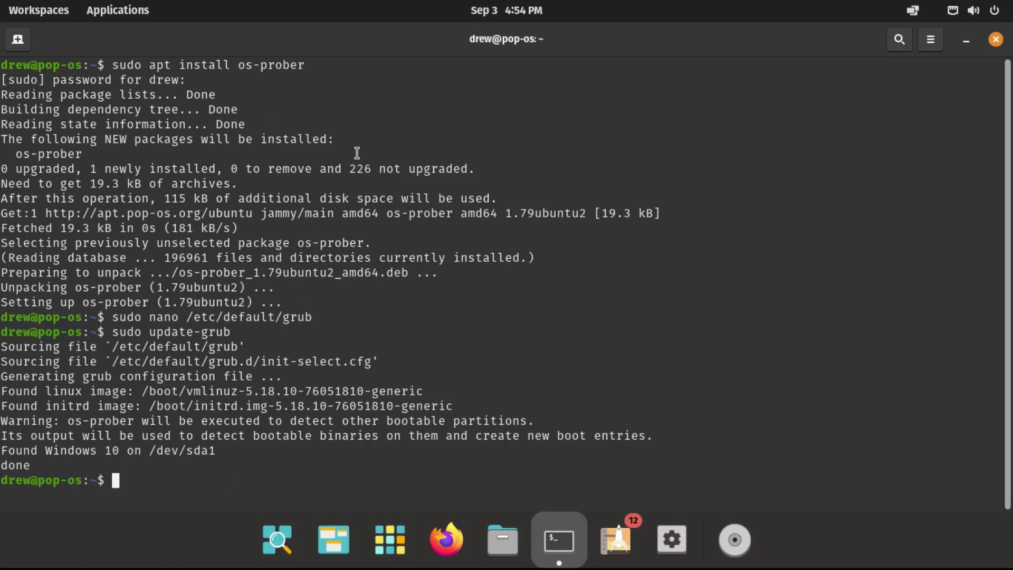
- Reboot and browse the GRUB 2.06 entries: Pop GNU/Linux, its advanced options, and Windows 10
text(reboot)
key(Return)
key(Down)
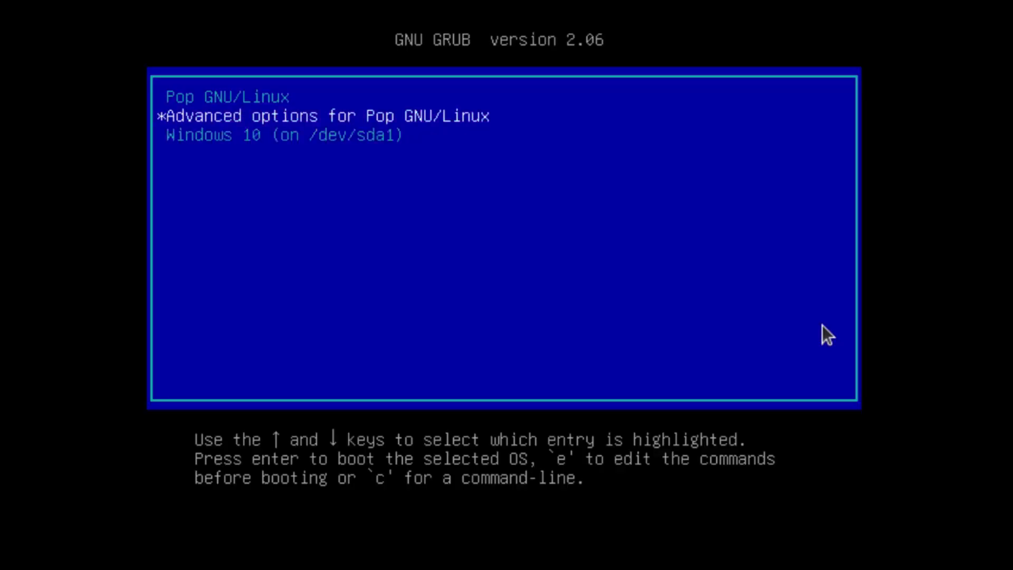
key(Up)
key(Down)
key(Down)
key(Up)
key(Up)
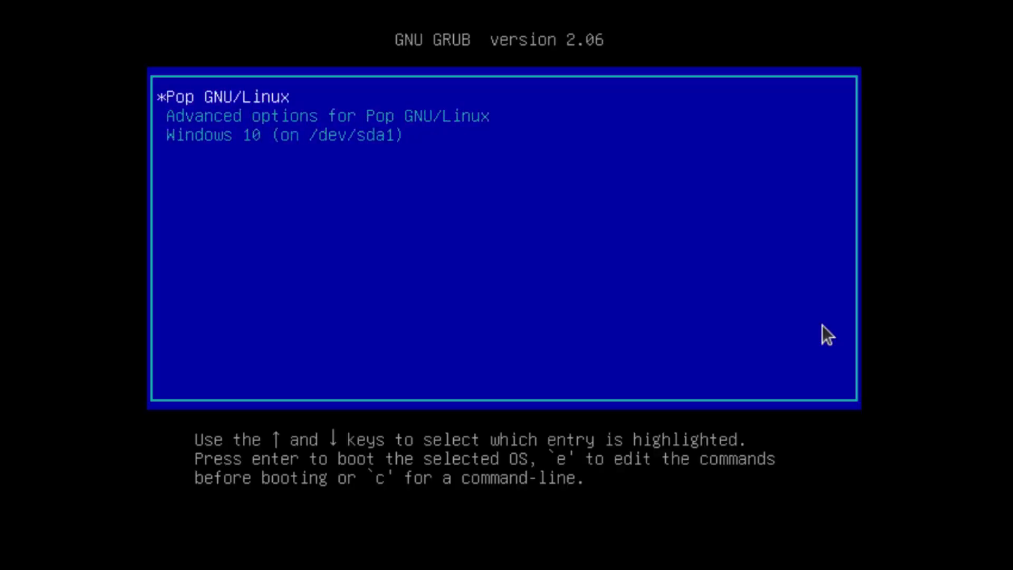
key(Down)
key(Down)
key(Up)
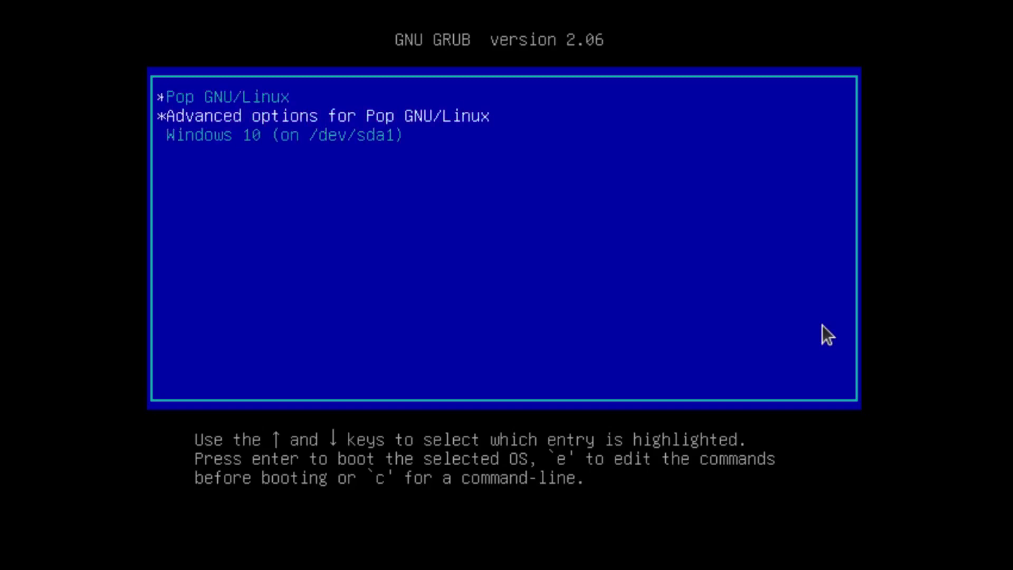
key(Up)
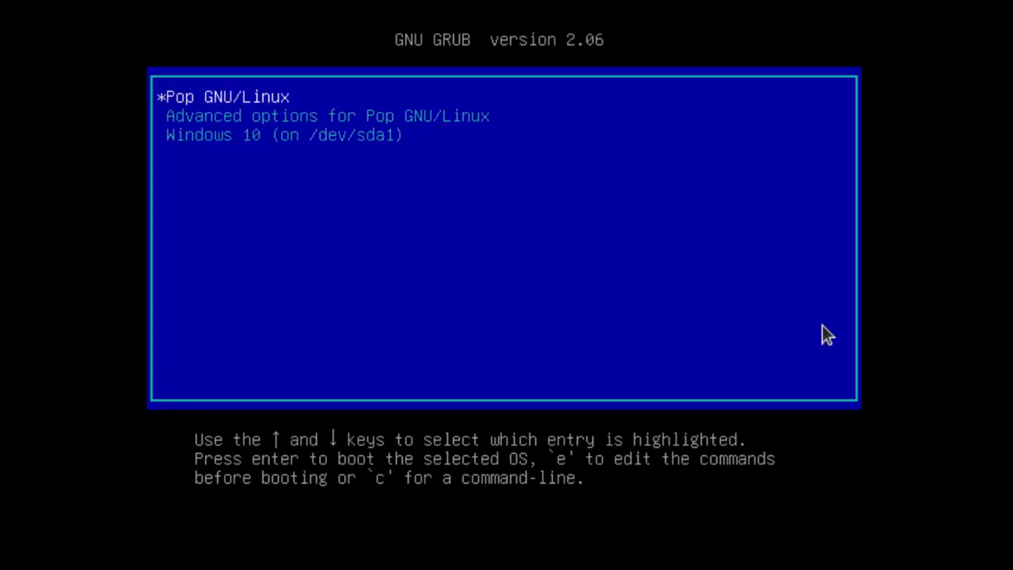